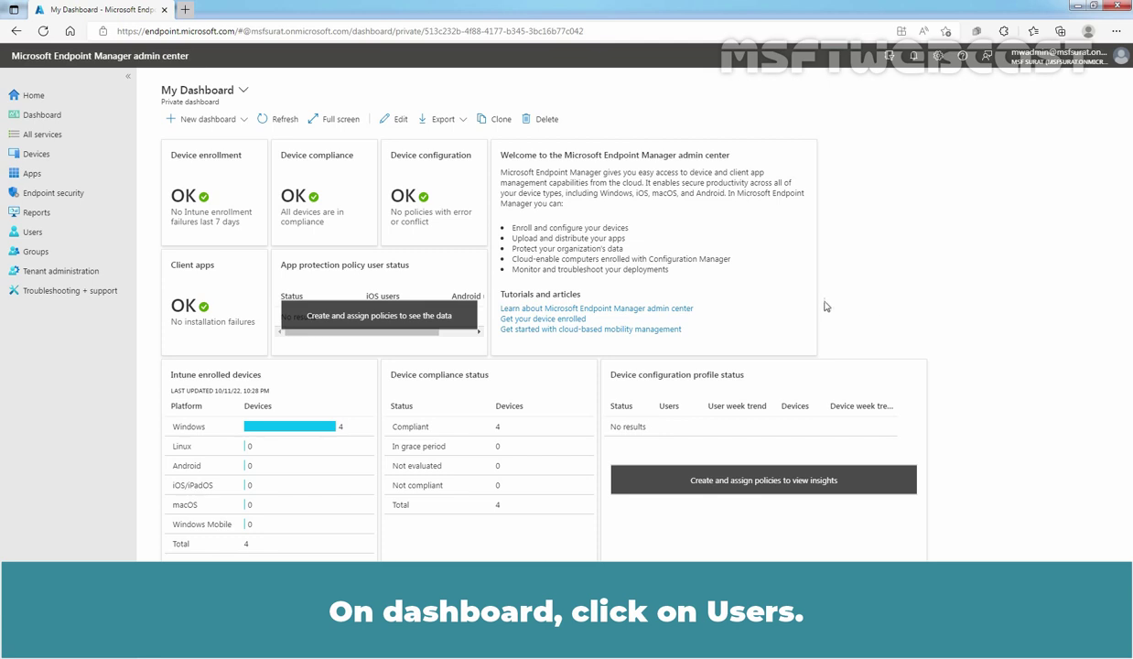
# From the Users list, open Test DEM's profile and copy its user principal name.
pyautogui.click(40, 234)
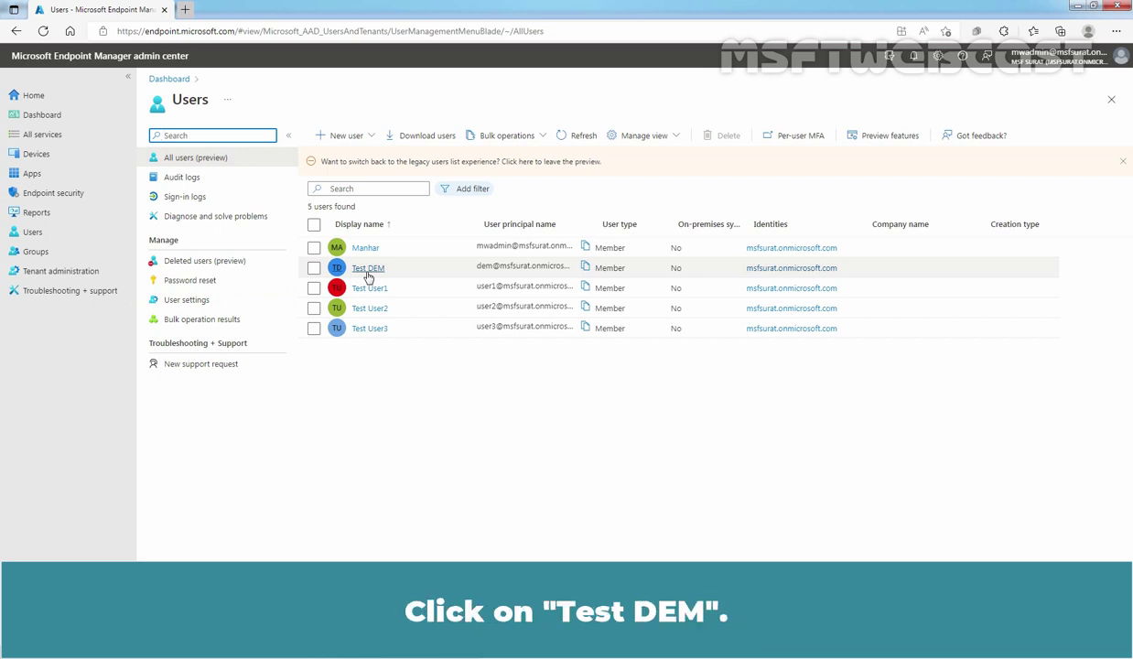
pyautogui.click(367, 269)
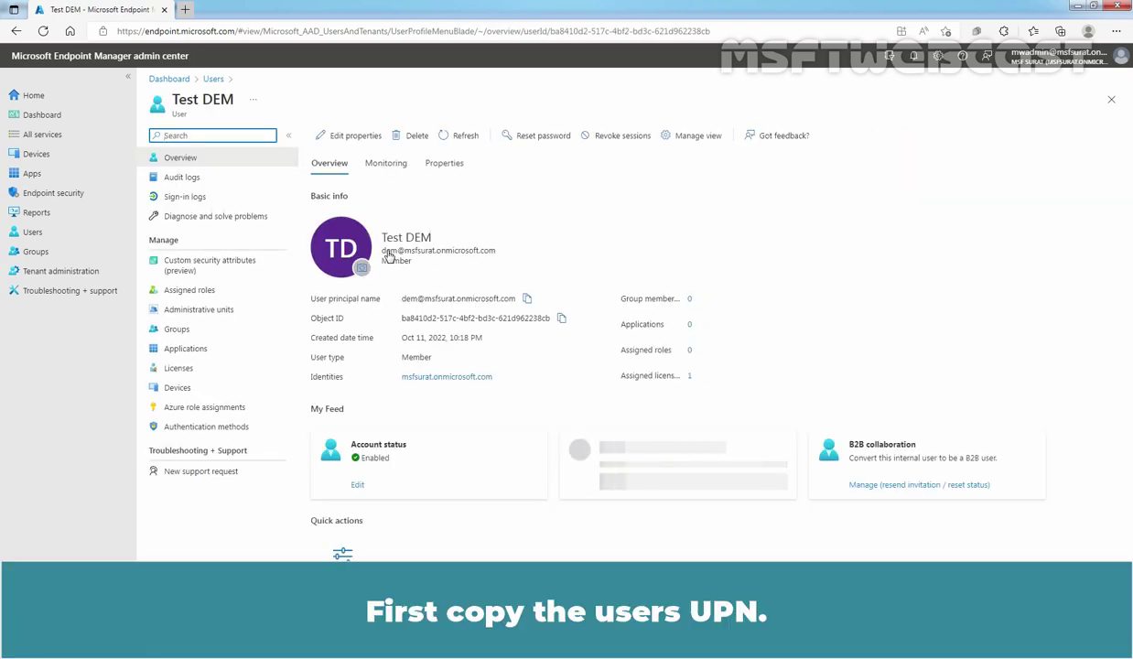
pyautogui.moveTo(382, 251); pyautogui.dragTo(500, 253)
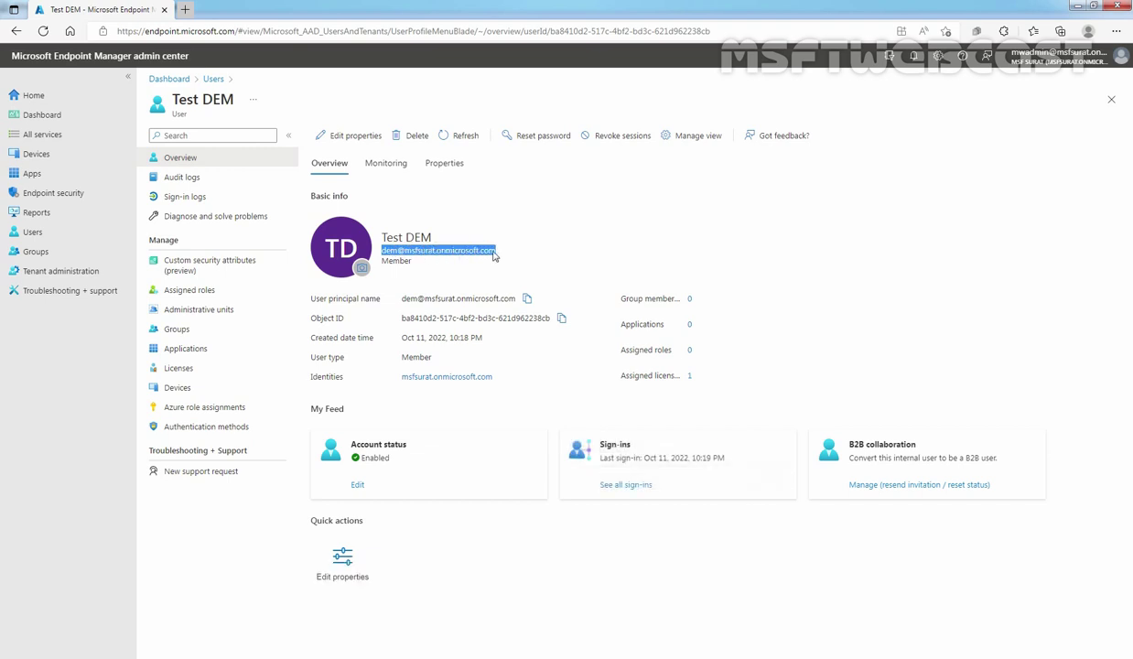
pyautogui.rightClick(496, 252)
pyautogui.click(521, 261)
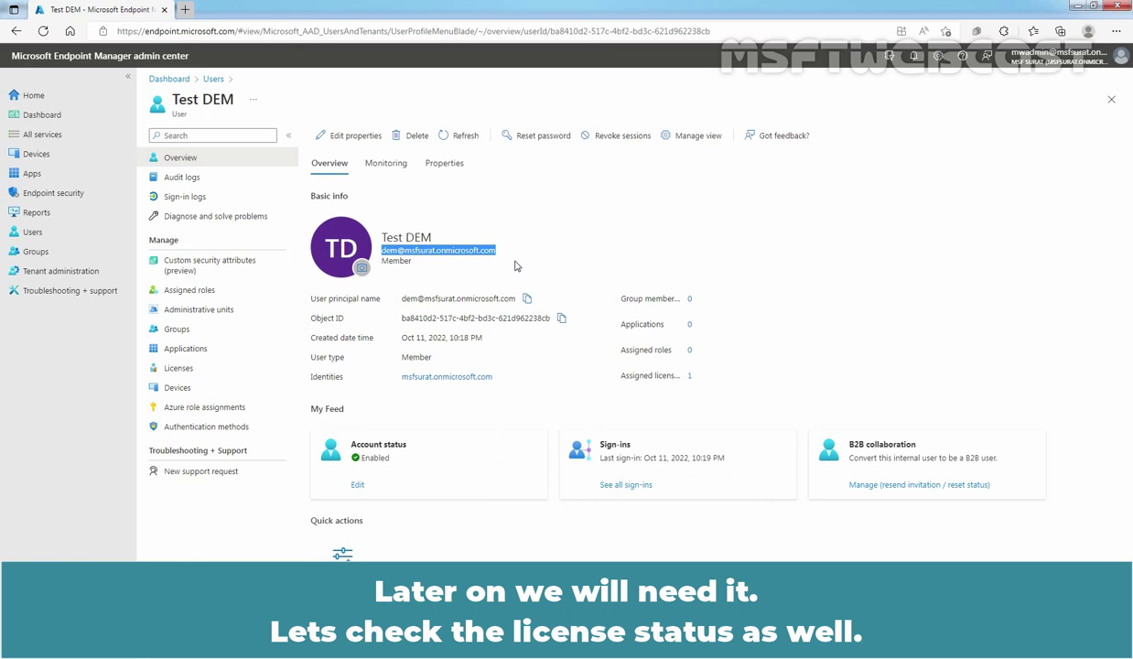
# Review Test DEM's Enterprise Mobility + Security E5 license details, then go back to All users.
pyautogui.click(189, 371)
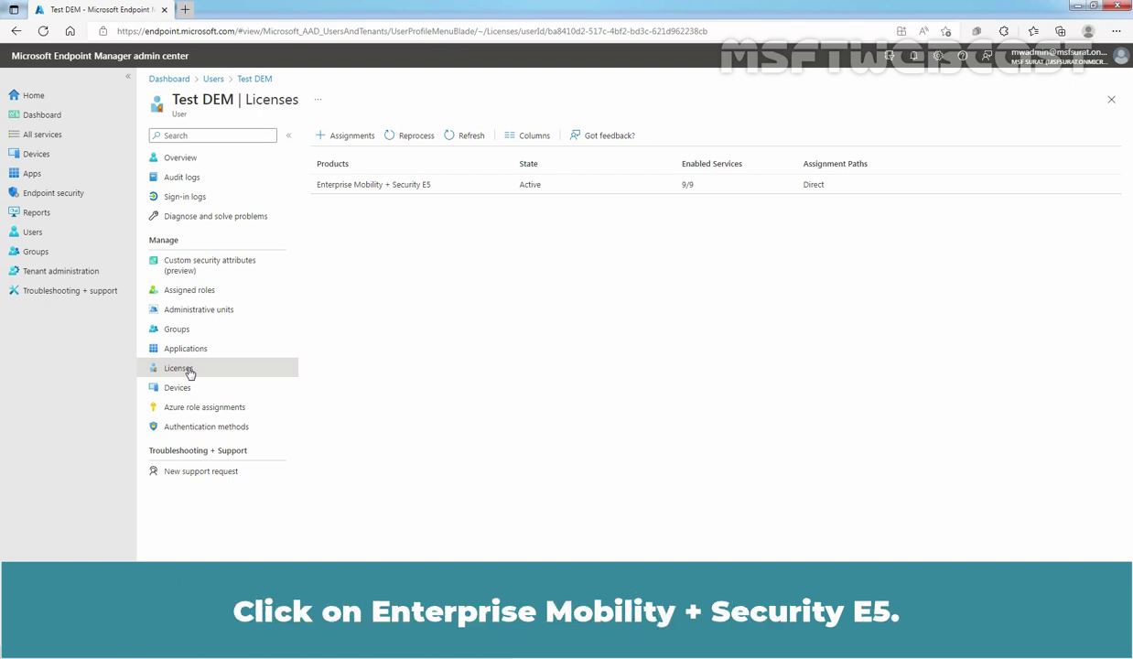
pyautogui.click(371, 185)
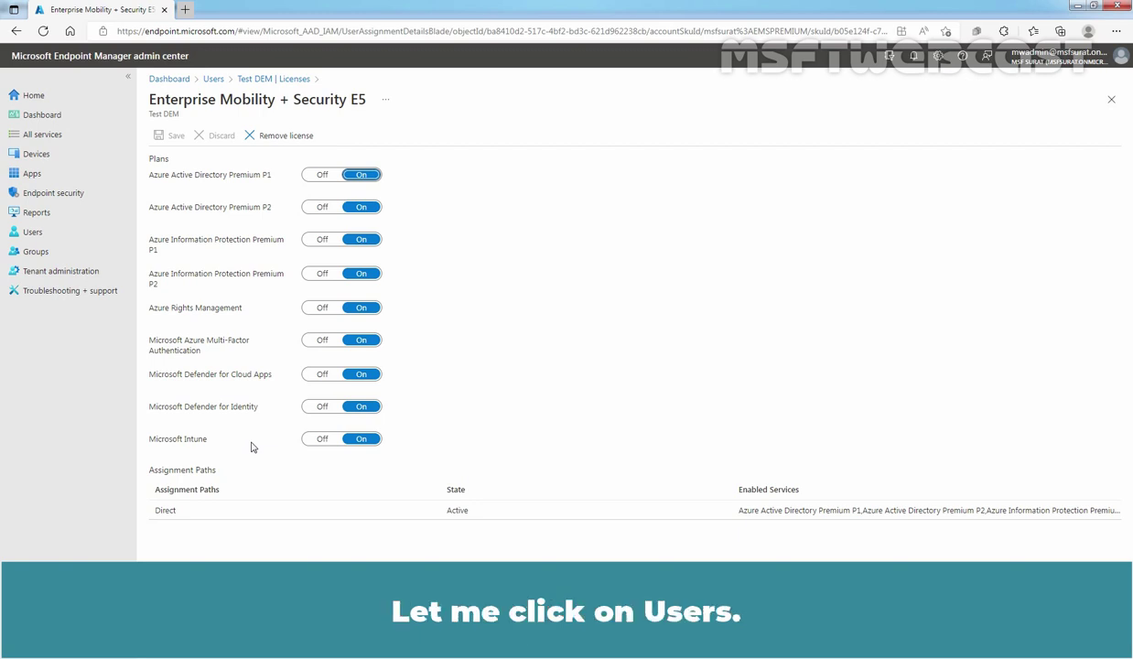
pyautogui.click(213, 79)
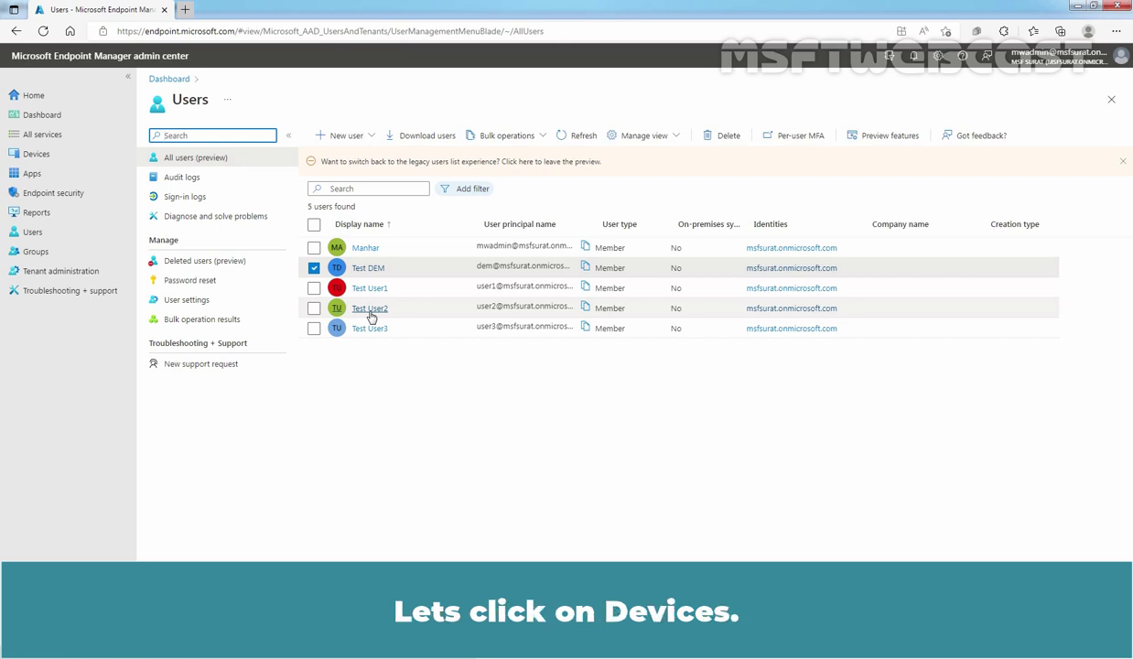
# Go to Devices > Enroll devices > Device enrollment managers, which lists no managers.
pyautogui.click(73, 155)
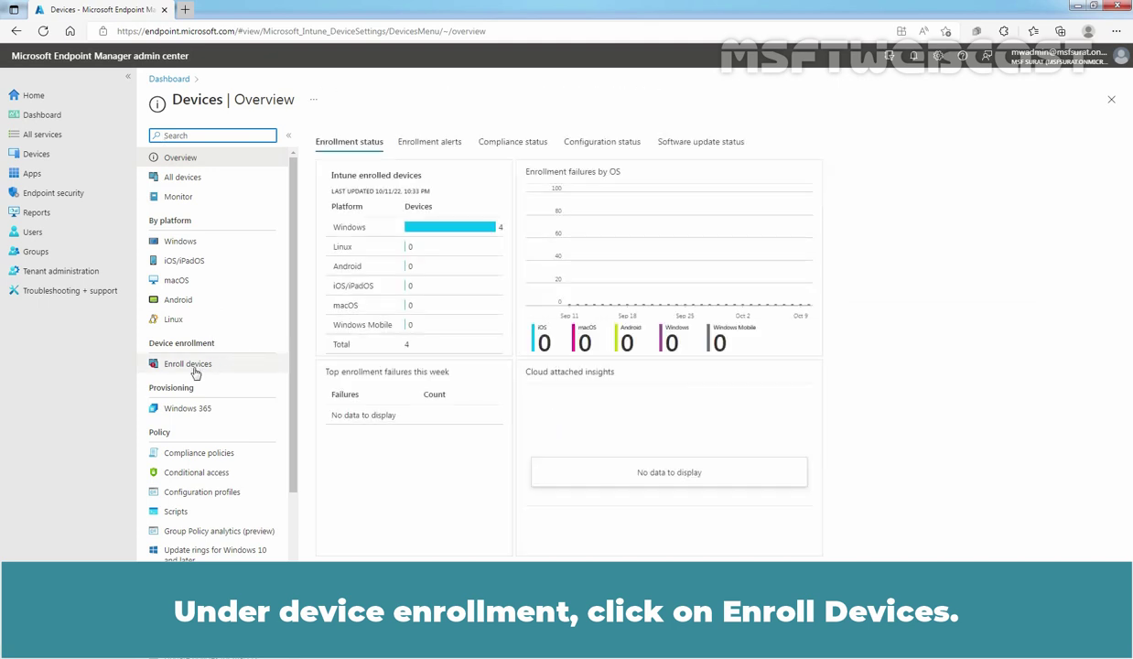
pyautogui.click(184, 365)
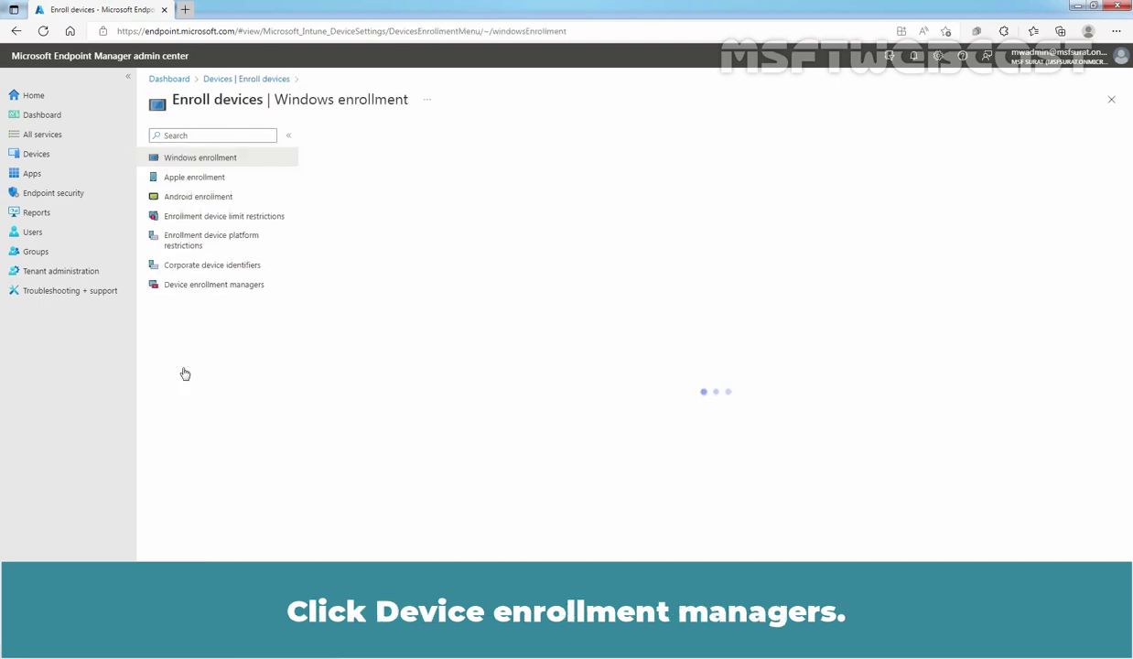
pyautogui.click(192, 288)
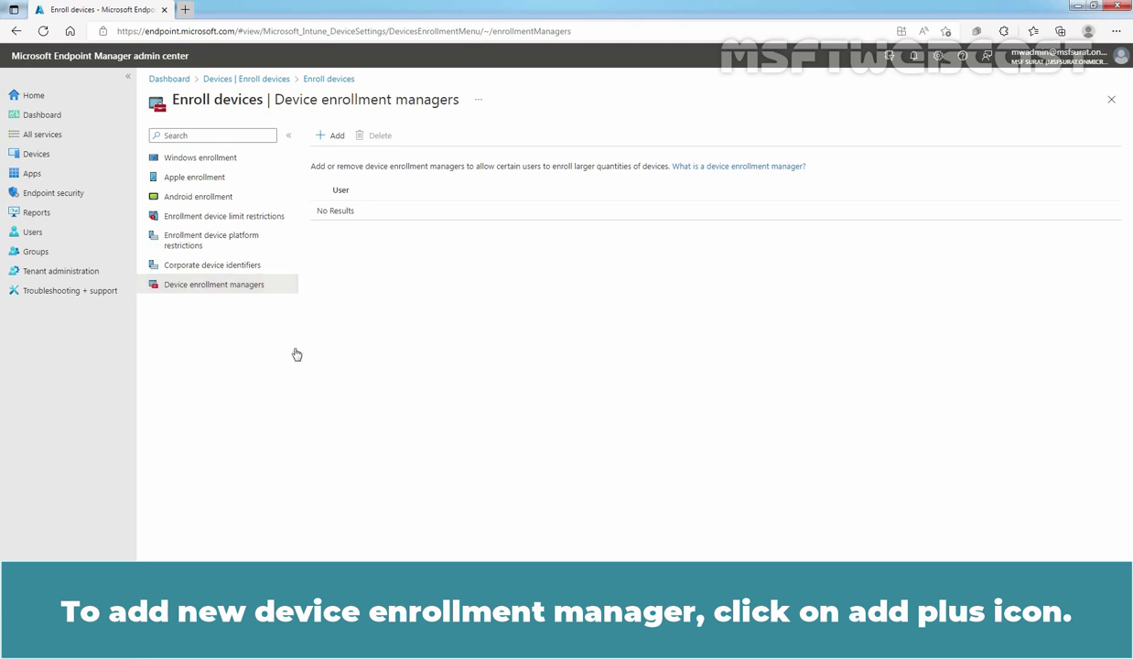
# Start a new device enrollment manager and paste Test DEM's UPN into the User name field.
pyautogui.click(337, 138)
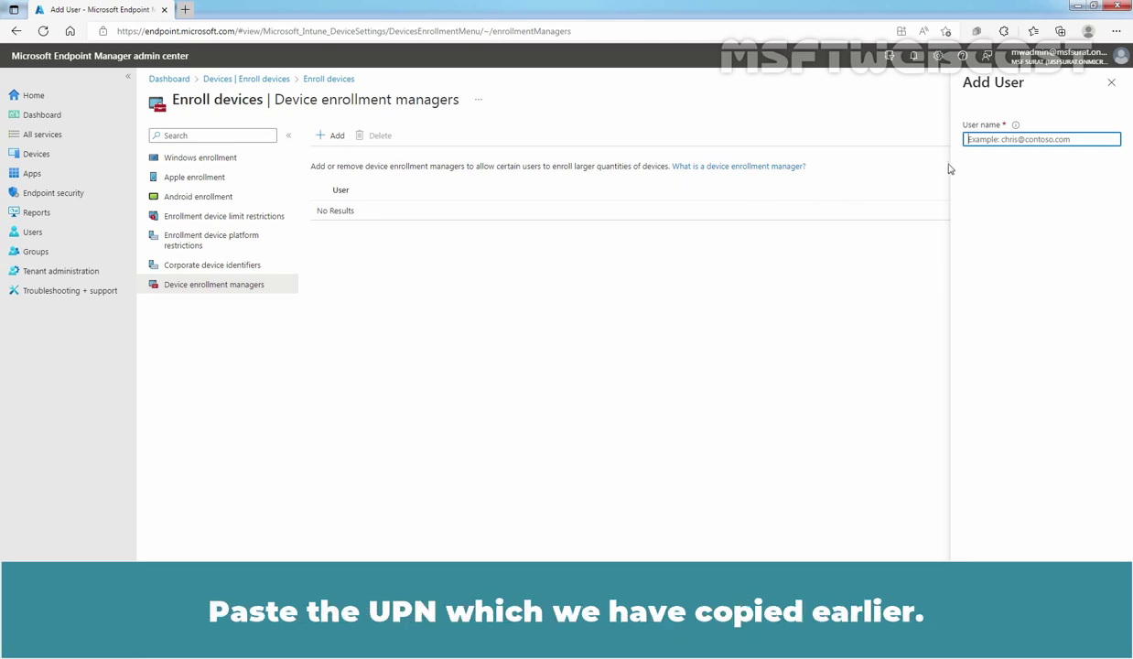
pyautogui.click(986, 139)
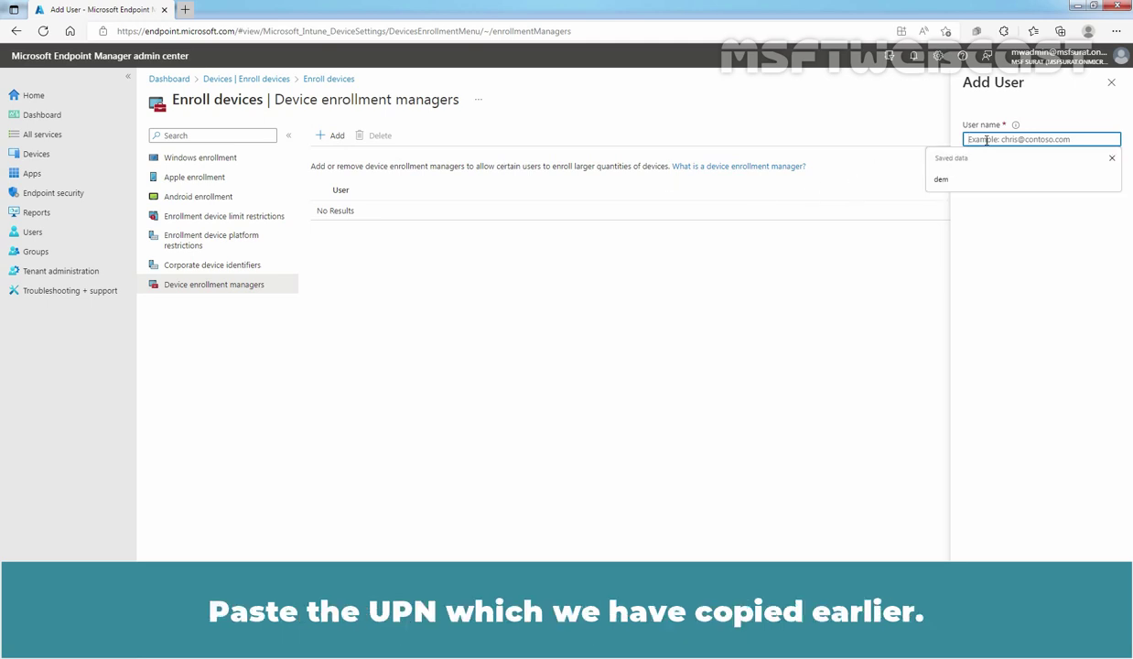
pyautogui.rightClick(985, 139)
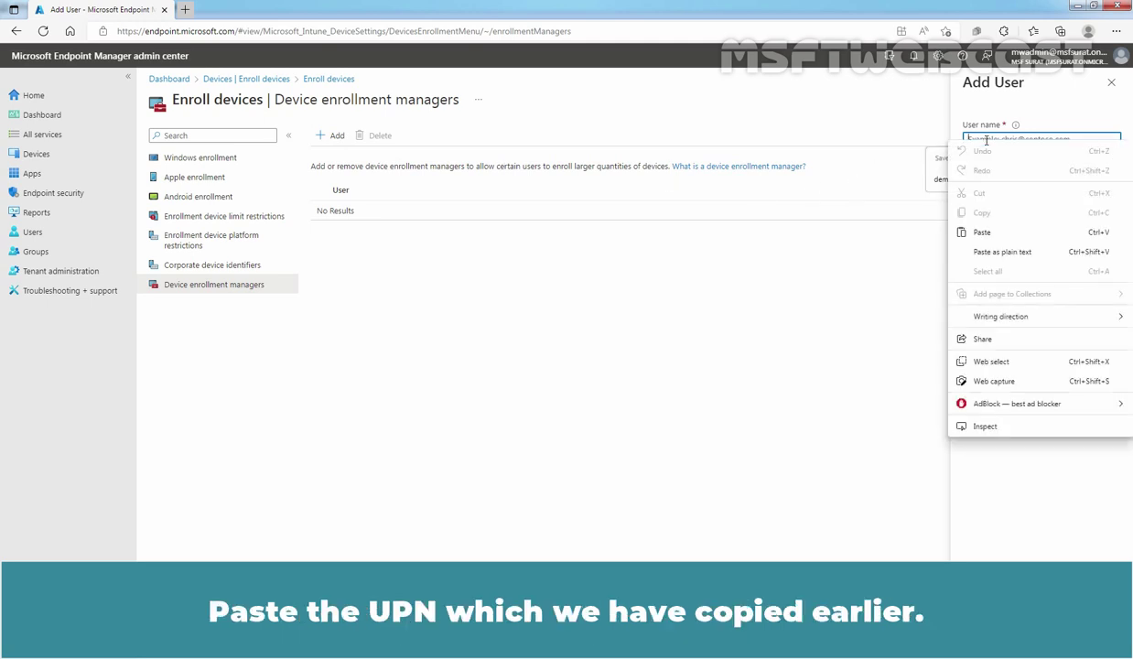
pyautogui.click(997, 252)
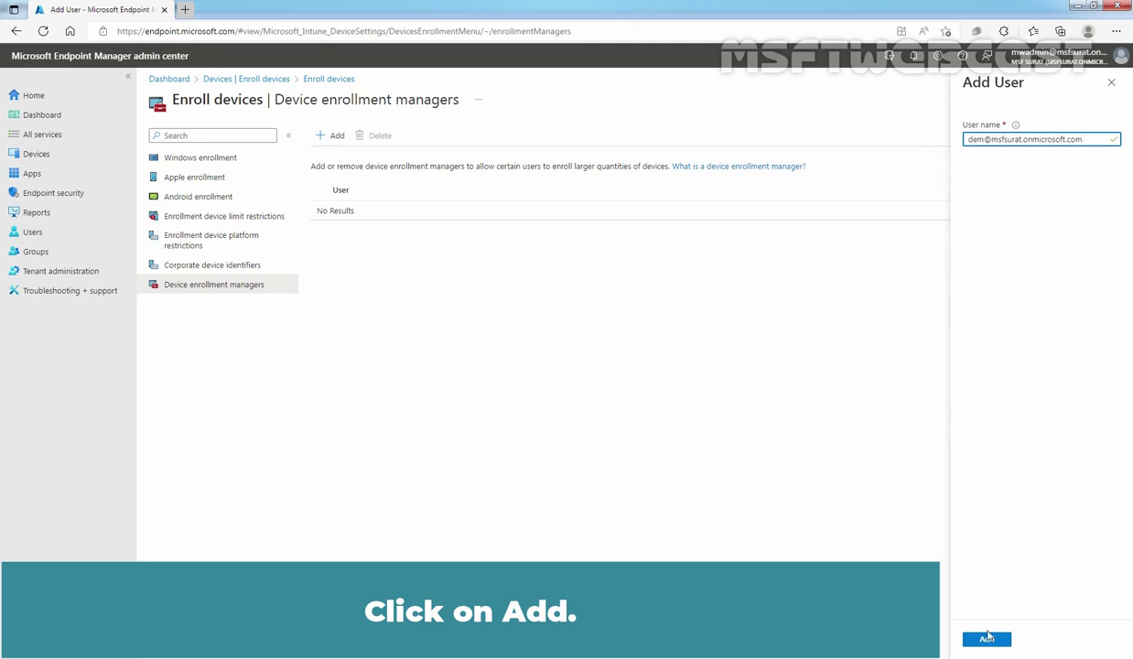
# Add Test DEM as a device enrollment manager.
pyautogui.click(987, 639)
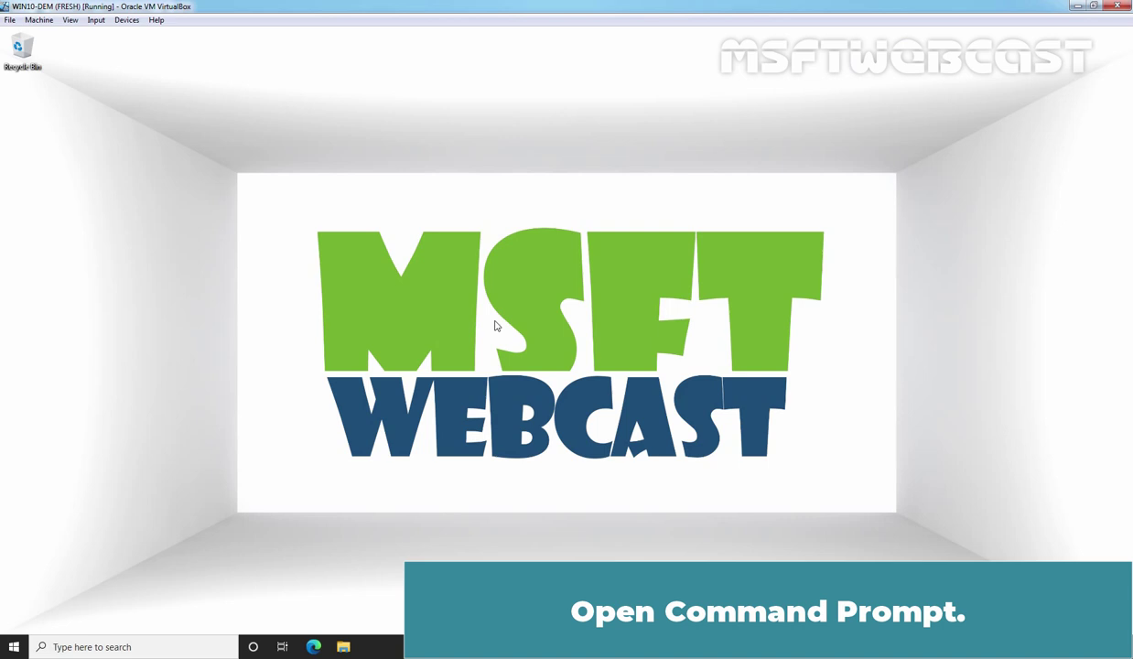
# Launch cmd from Run and run hostname, which reports WIN10-DEM.
pyautogui.press('super+r')
pyautogui.write('cmd')
pyautogui.press('Return')
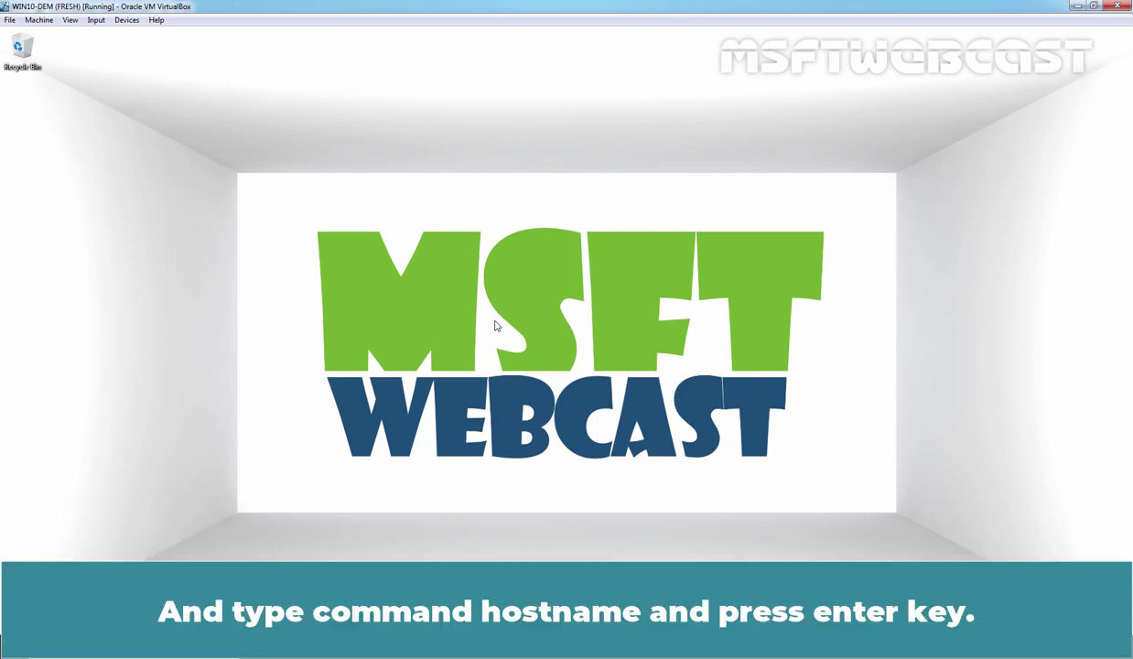
pyautogui.write('hostname')
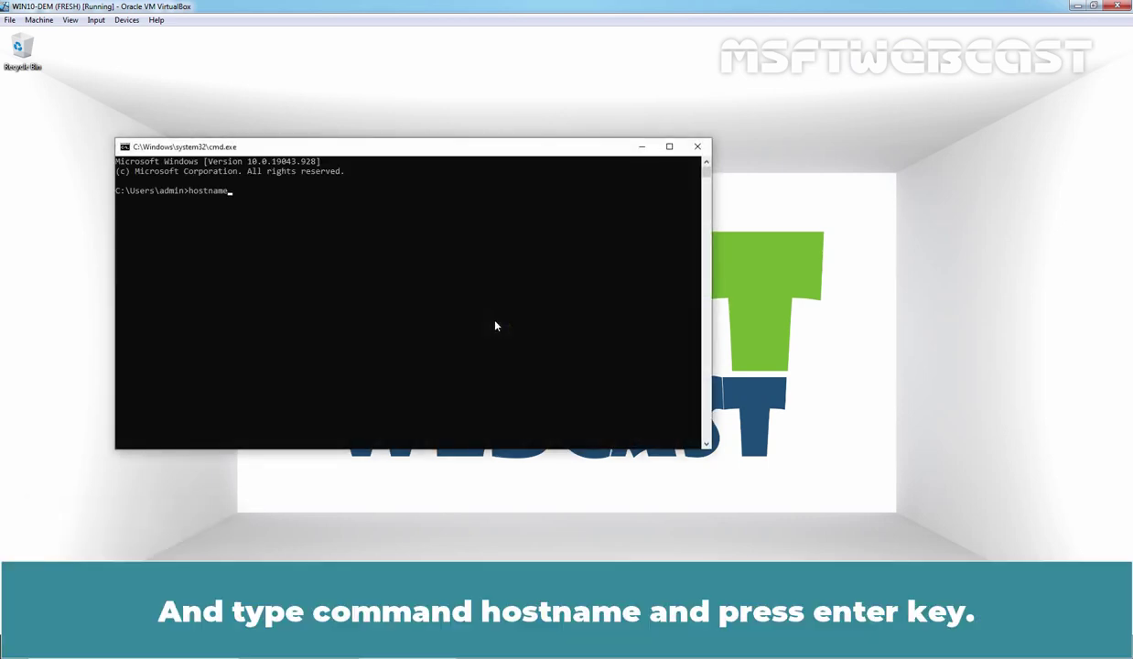
pyautogui.press('Return')
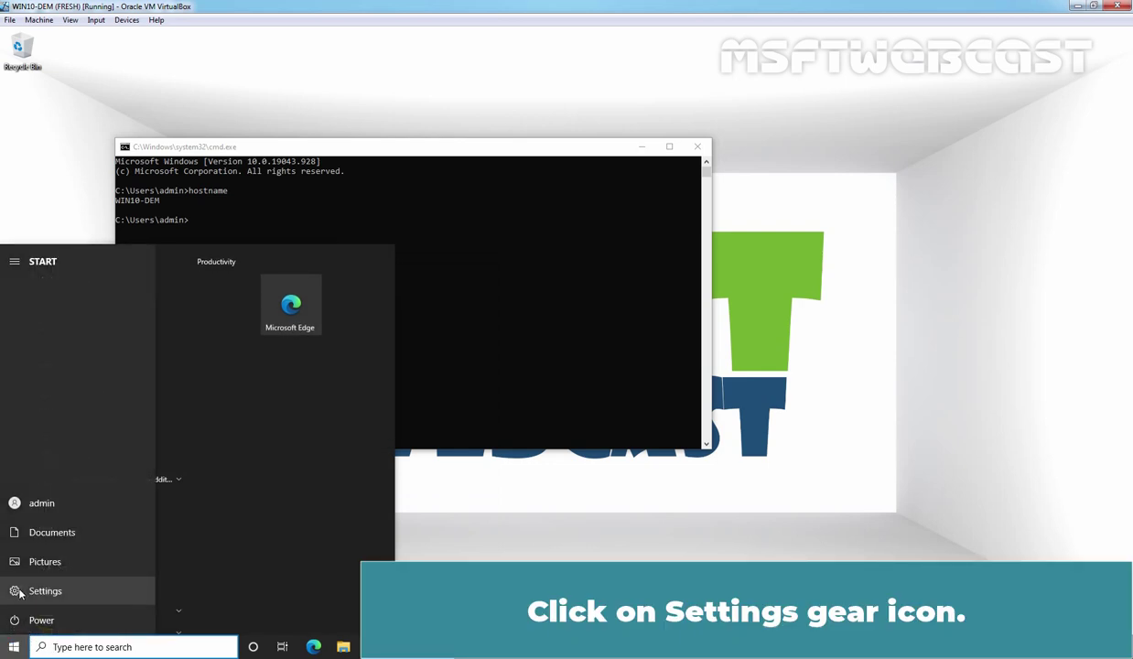
# In Settings > Accounts > Access work or school, connect and choose Join this device to Azure Active Directory.
pyautogui.click(18, 593)
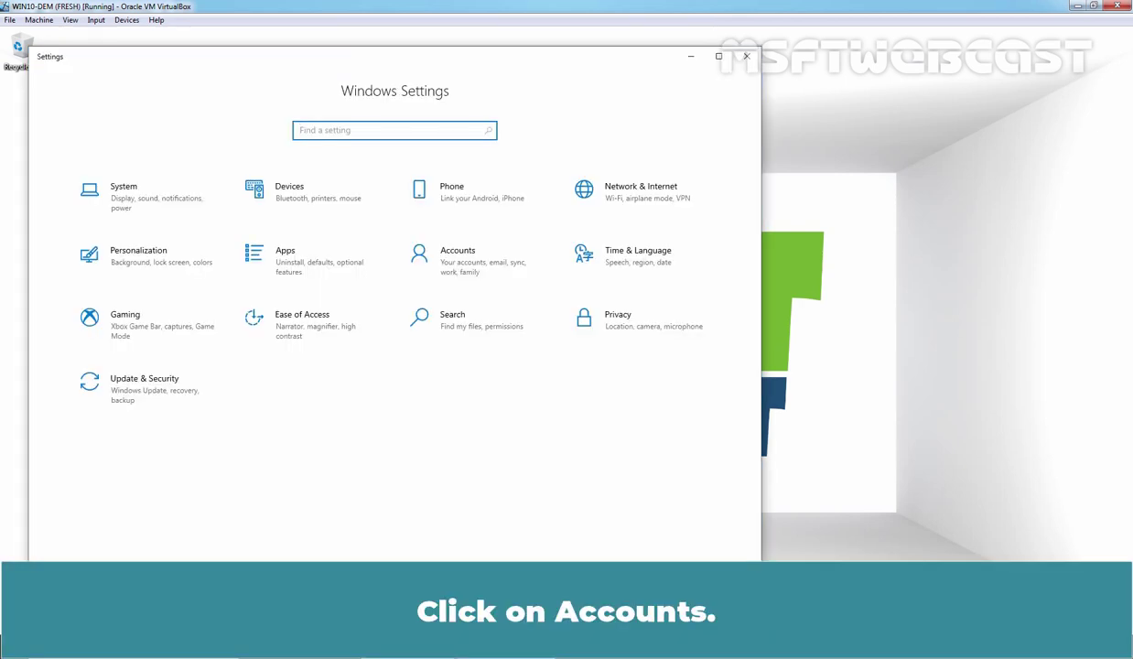
pyautogui.click(477, 264)
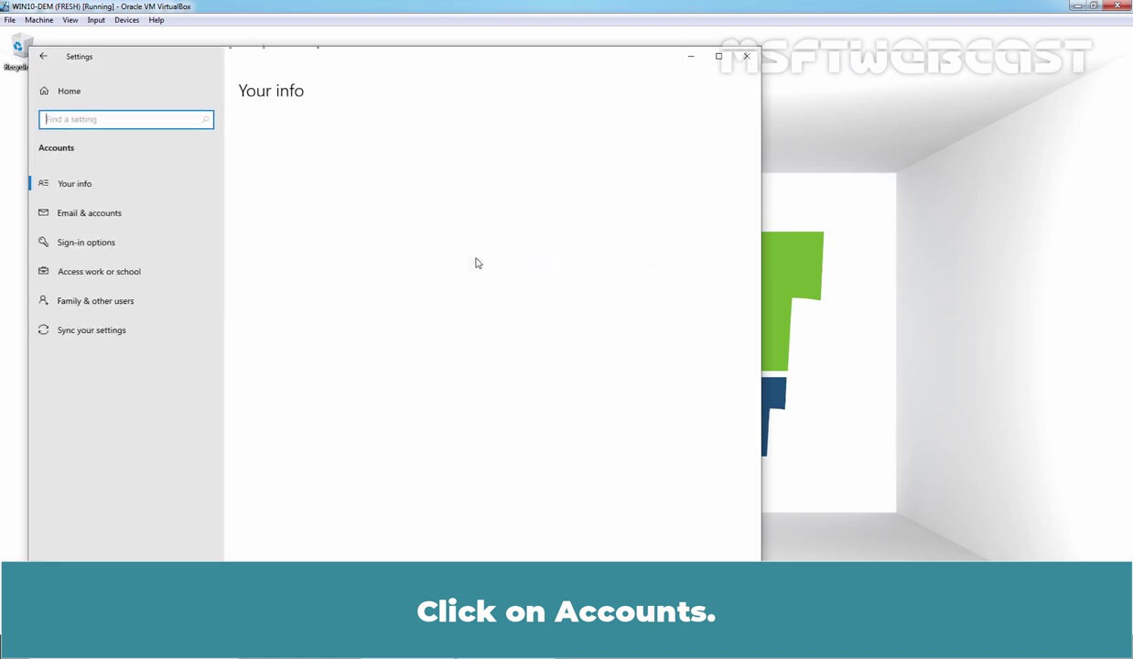
pyautogui.click(109, 274)
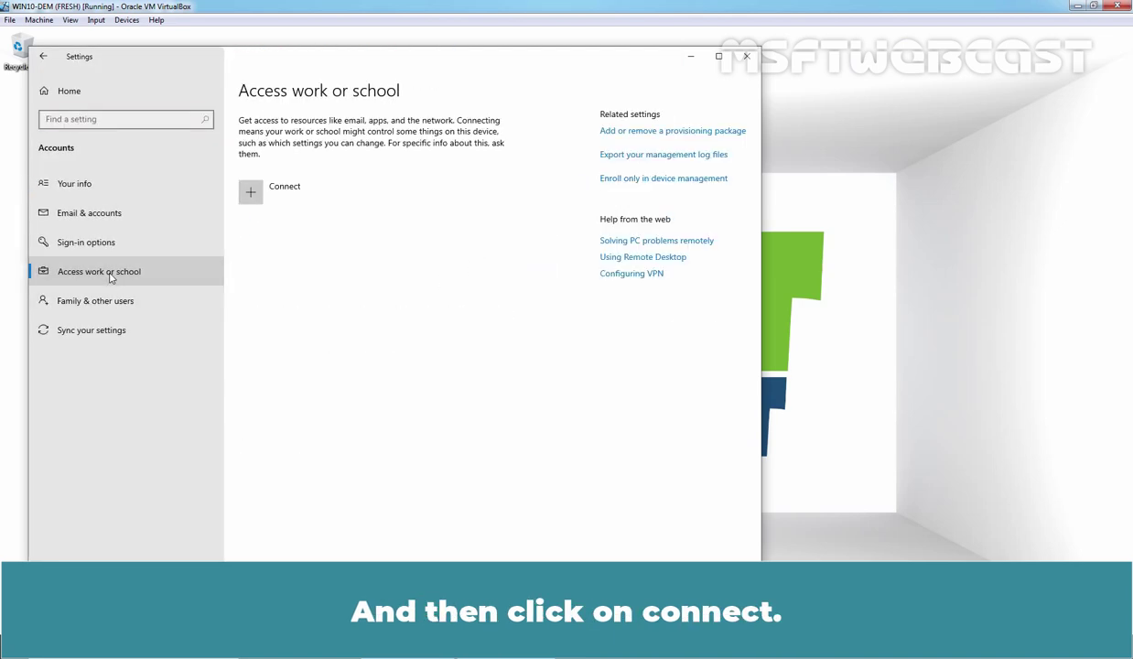
pyautogui.click(270, 194)
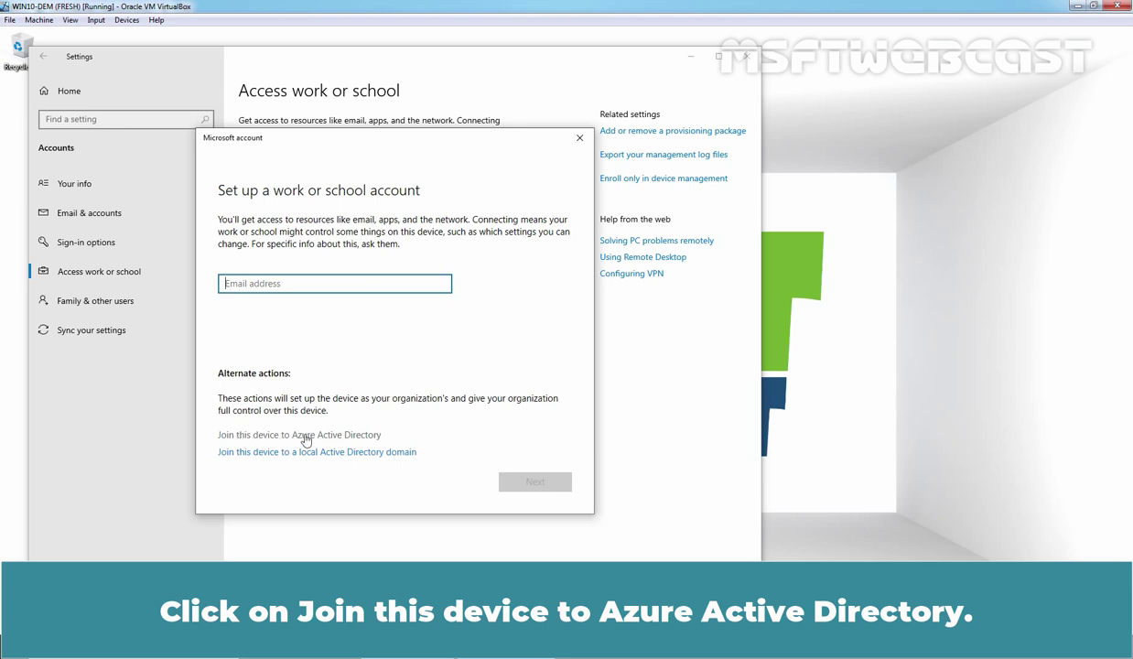
pyautogui.click(360, 436)
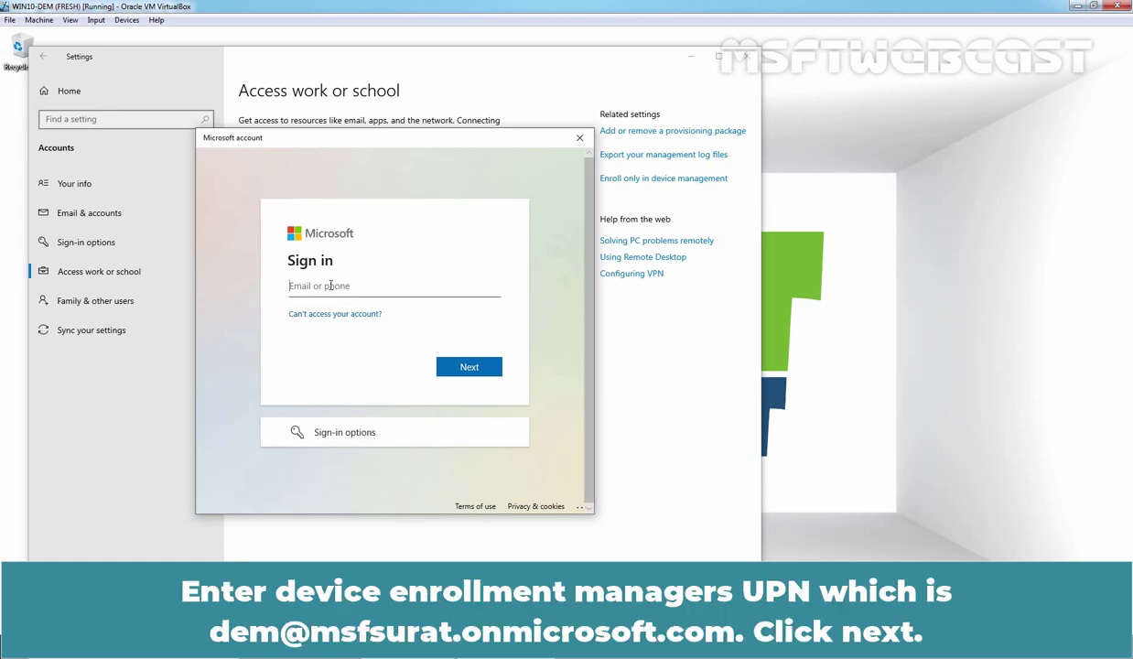
# Sign in with the pasted DEM account UPN and its password.
pyautogui.hotkey('ctrl', 'v')
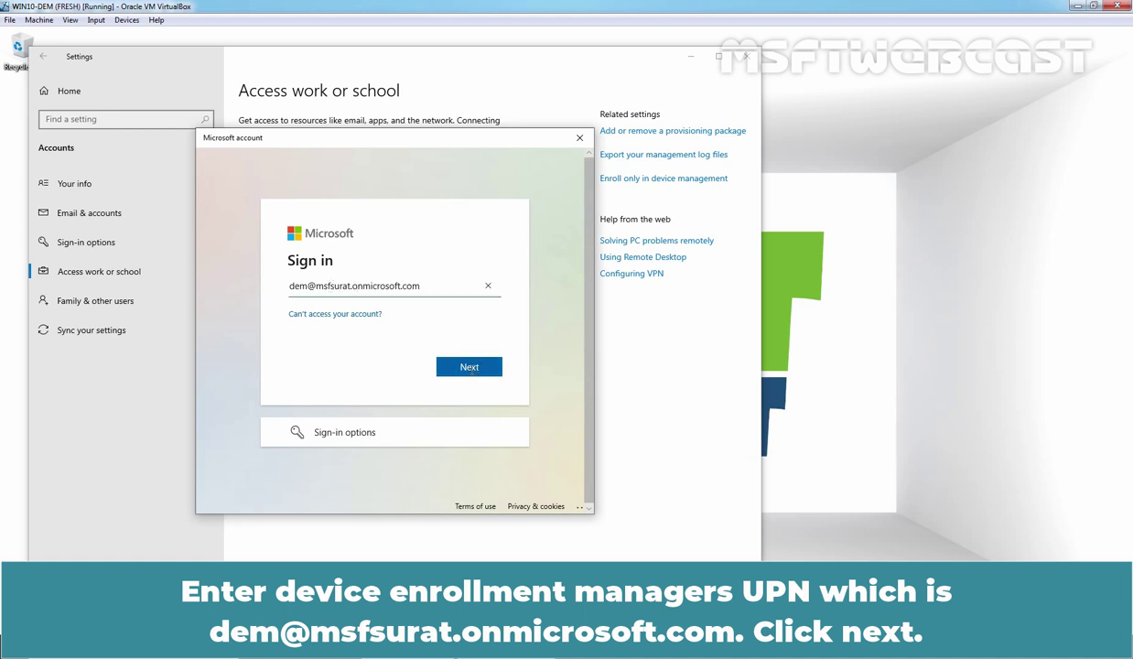
pyautogui.click(471, 370)
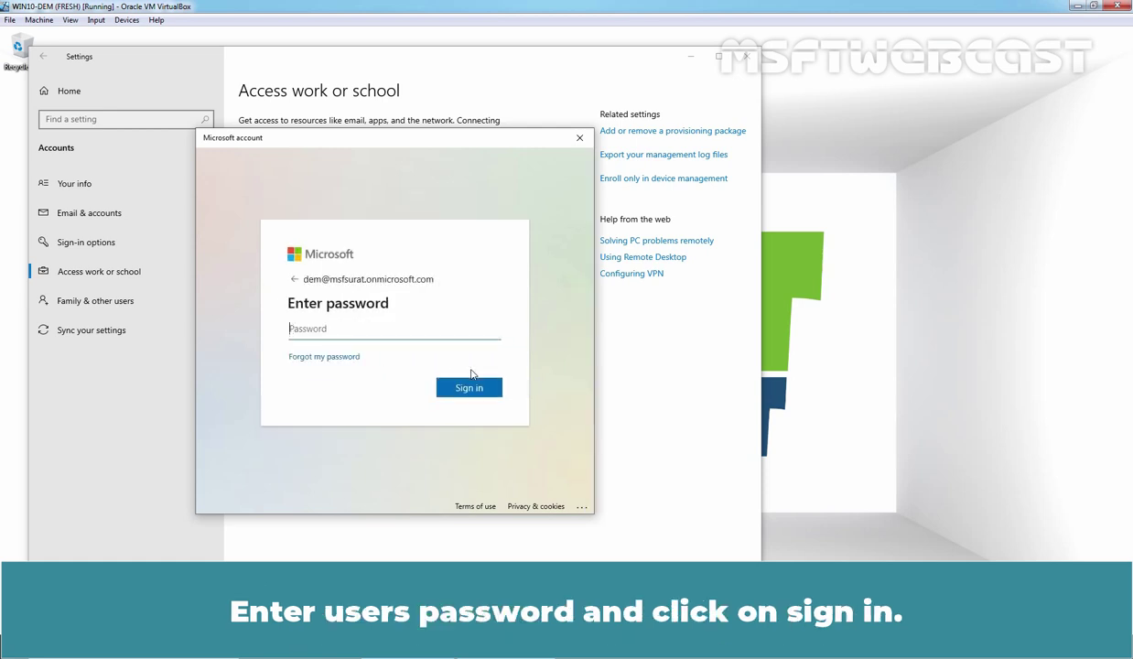
pyautogui.write('**********')
pyautogui.click(471, 388)
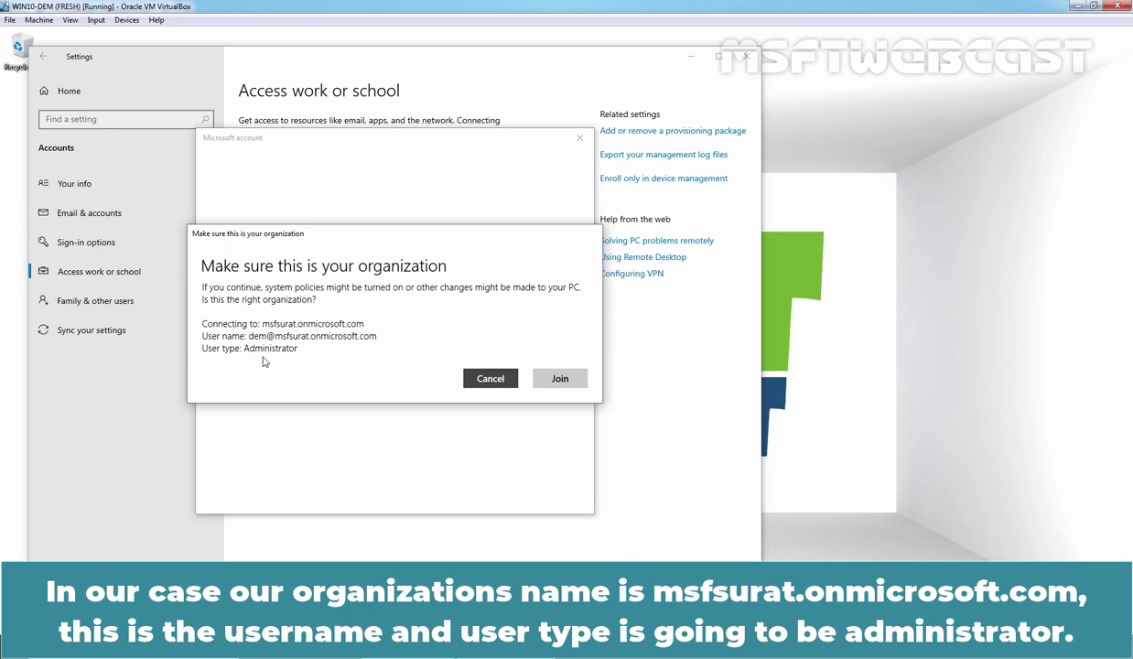
# Confirm joining msfsurat.onmicrosoft.com and finish the join.
pyautogui.click(559, 383)
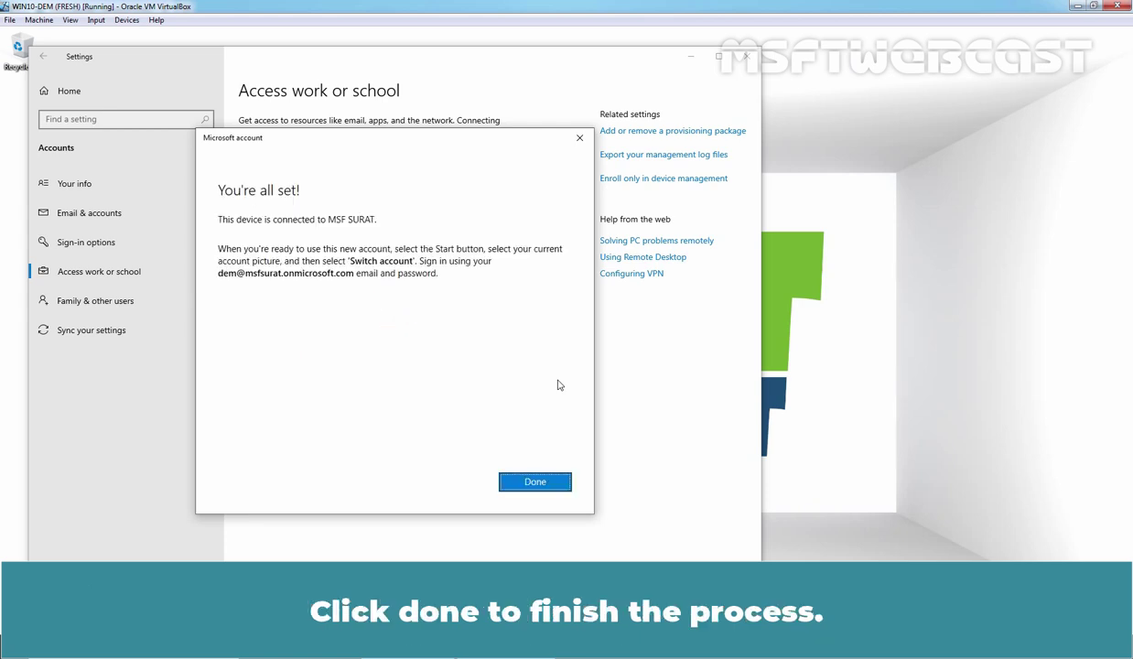
pyautogui.click(520, 476)
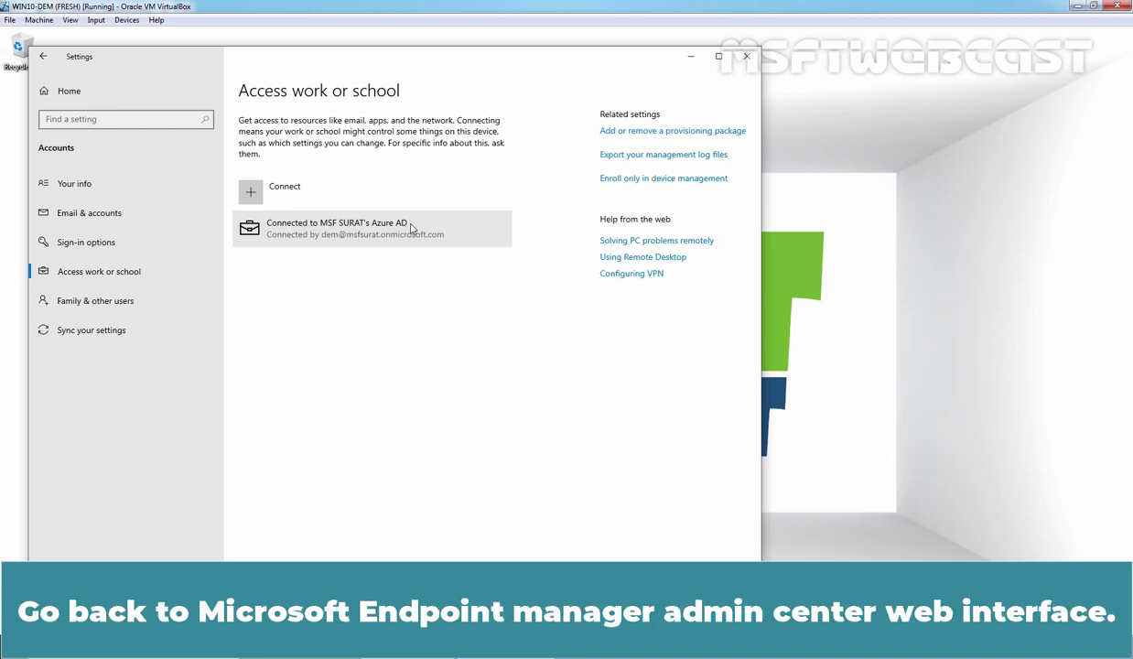
# In the admin center, open Devices > All devices and refresh to look for the Windows 10 PC.
pyautogui.hotkey('alt', 'Tab')
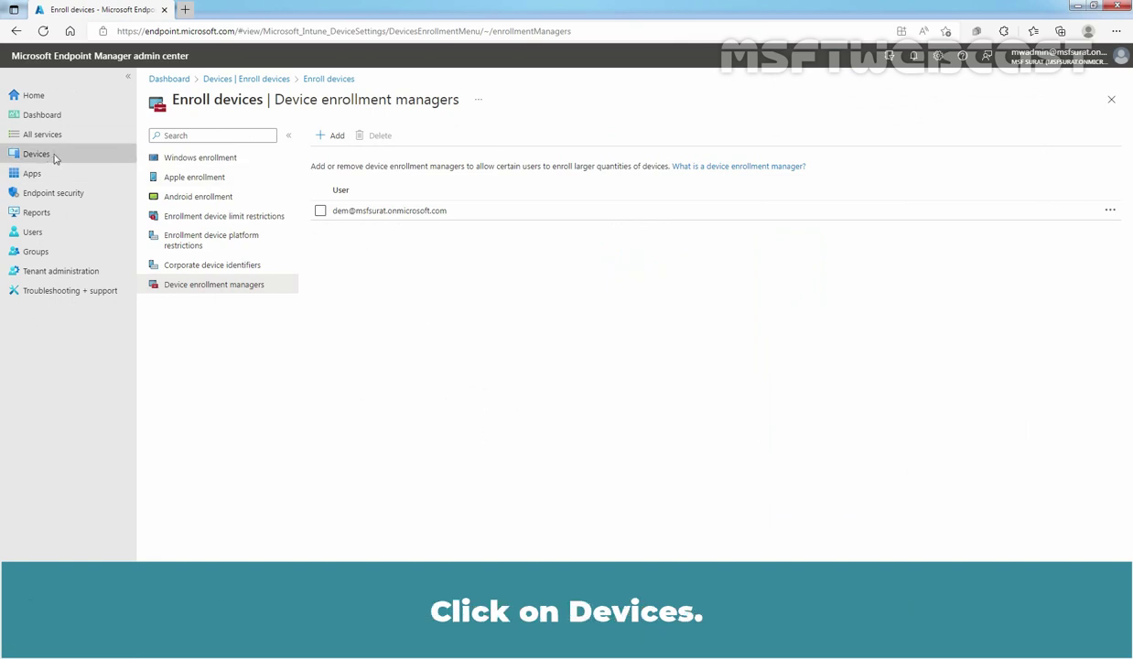
pyautogui.click(37, 158)
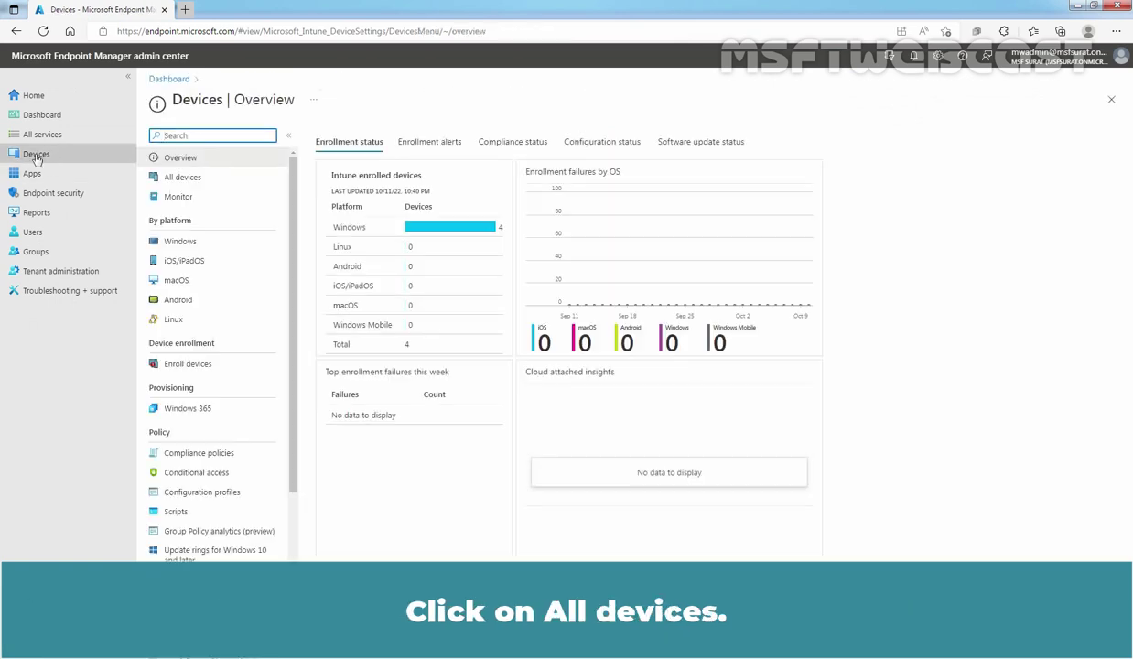
pyautogui.click(181, 180)
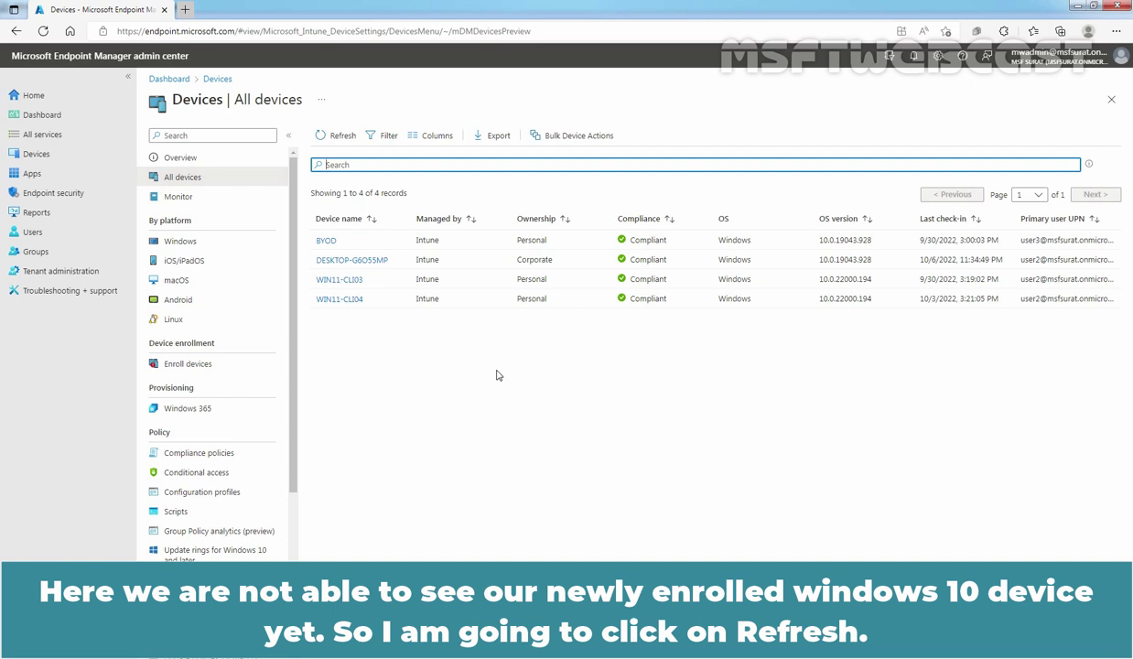
pyautogui.click(335, 137)
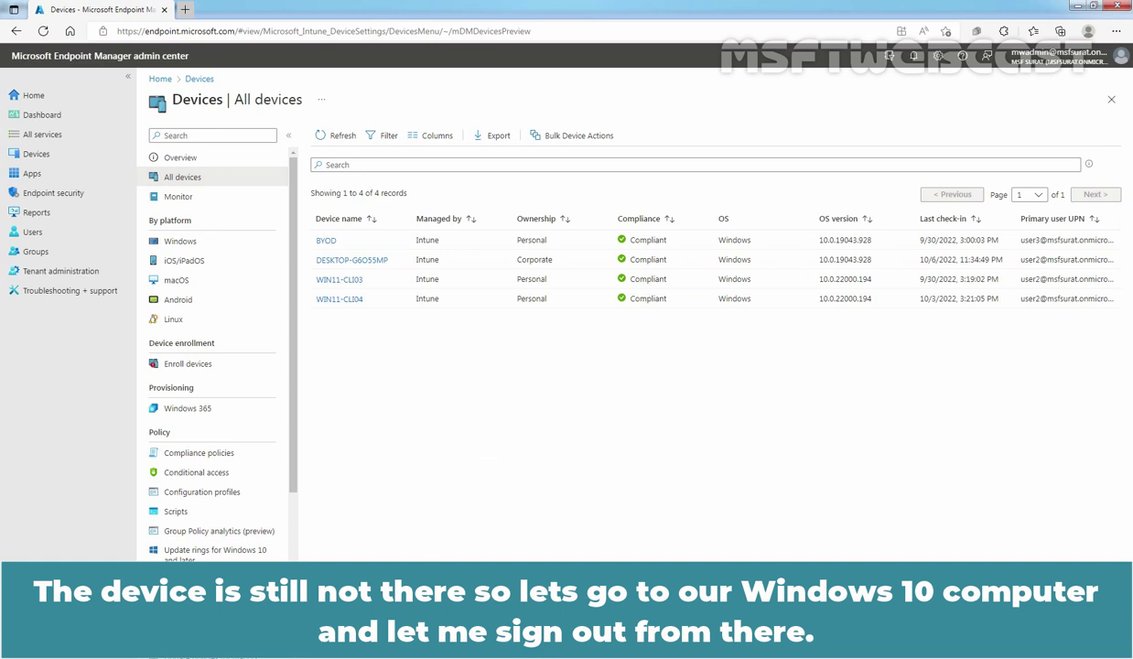
pyautogui.hotkey('alt', 'Tab')
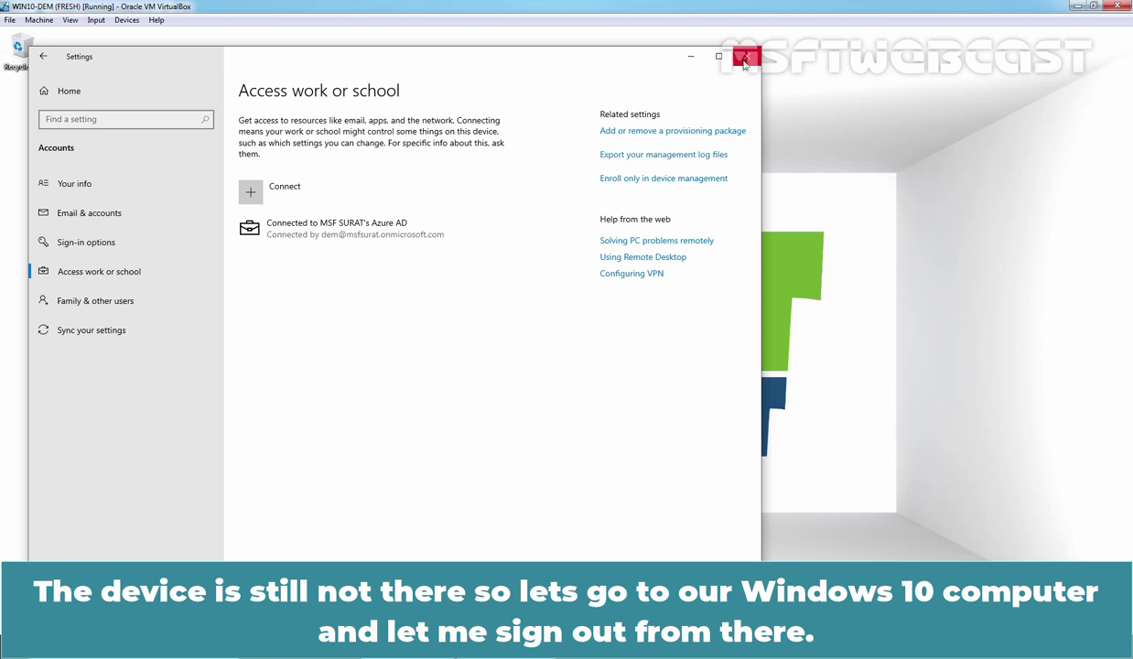
# Close the Settings window and the command prompt window.
pyautogui.click(746, 56)
pyautogui.click(697, 147)
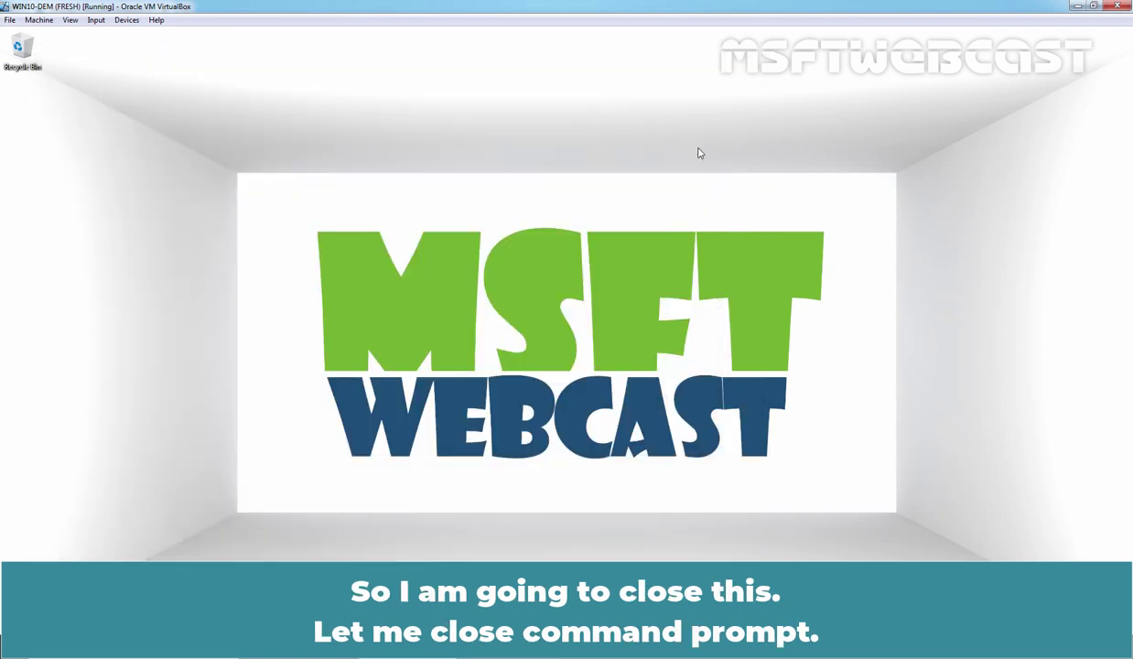
pyautogui.rightClick(13, 646)
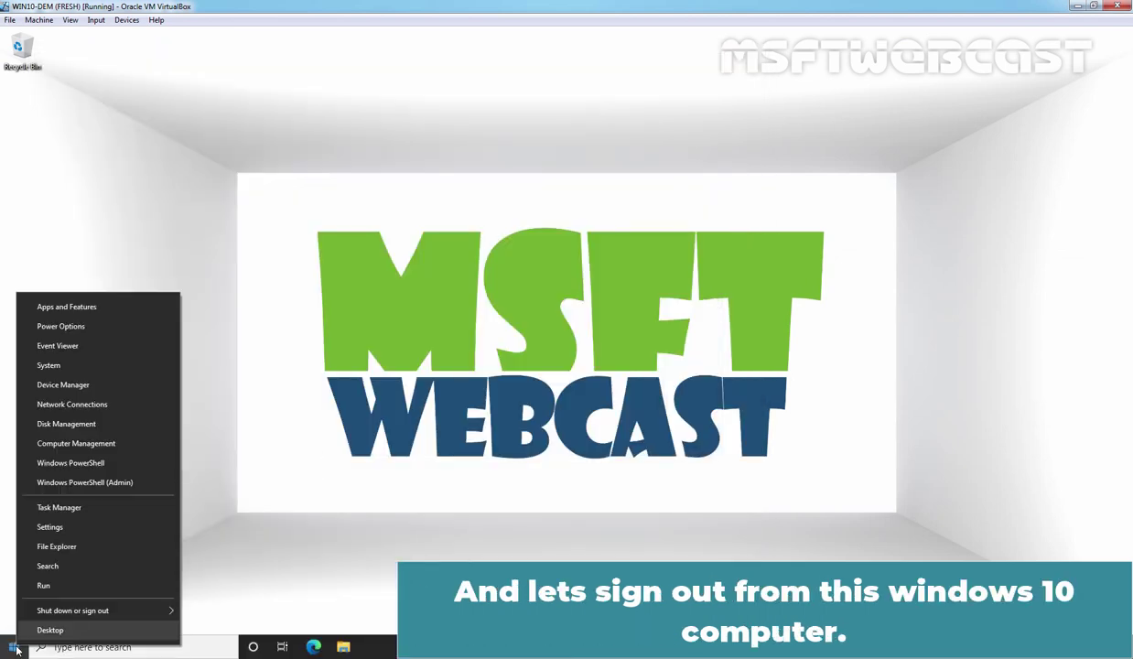
pyautogui.press('Escape')
# Sign out of the local admin account from the Start menu's account options.
pyautogui.click(13, 647)
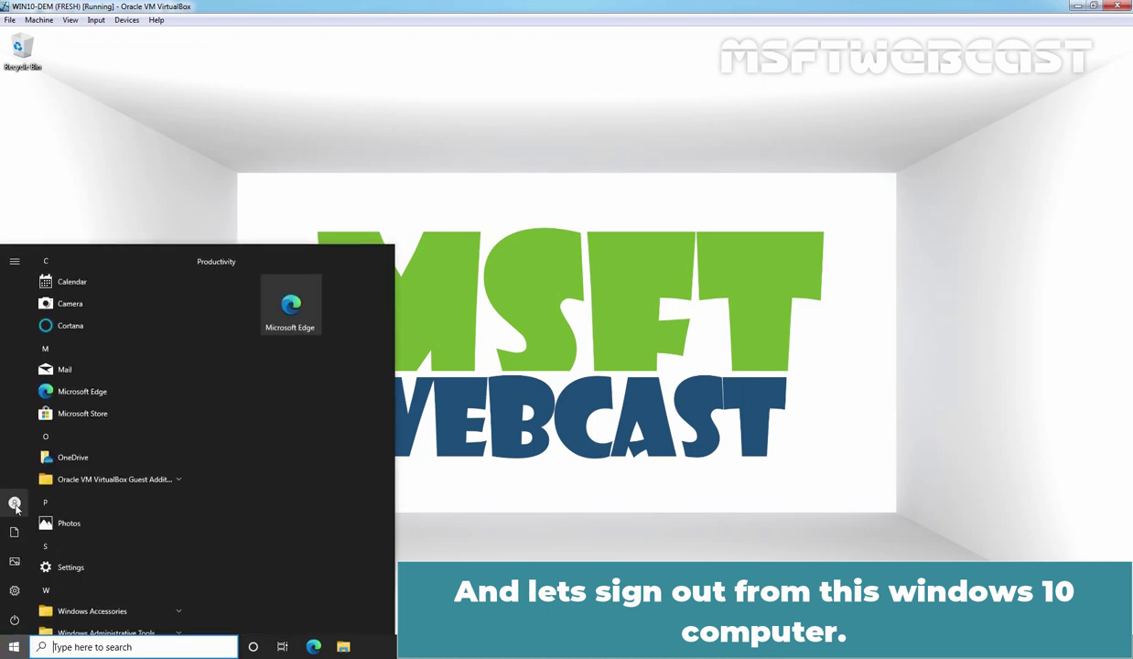
pyautogui.moveTo(44, 510)
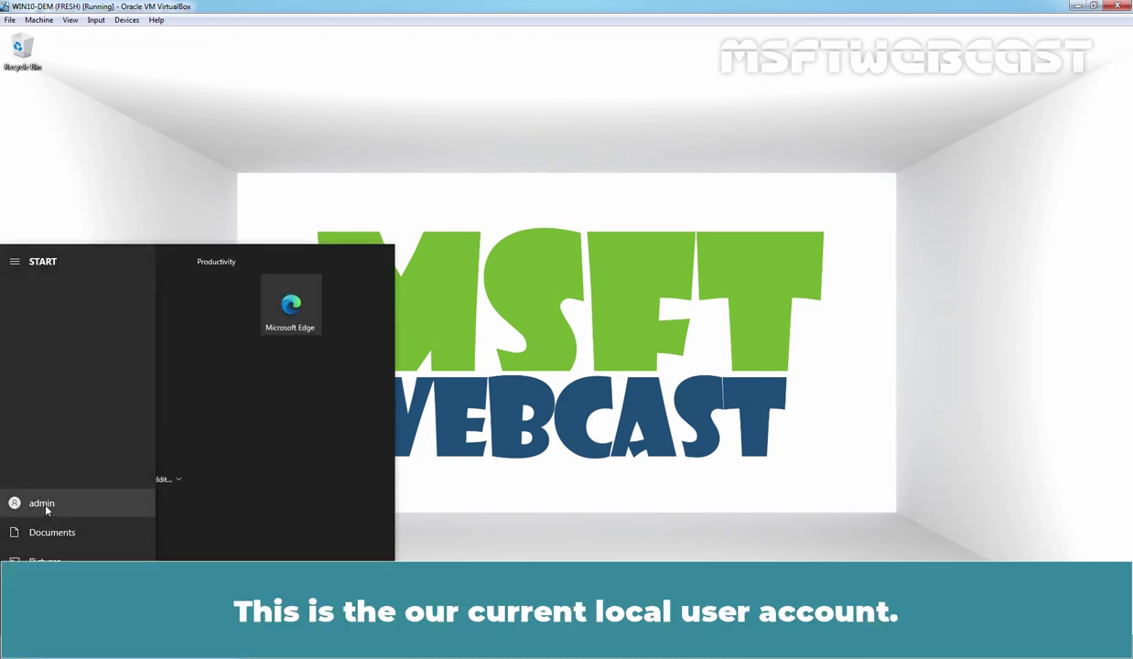
pyautogui.click(40, 505)
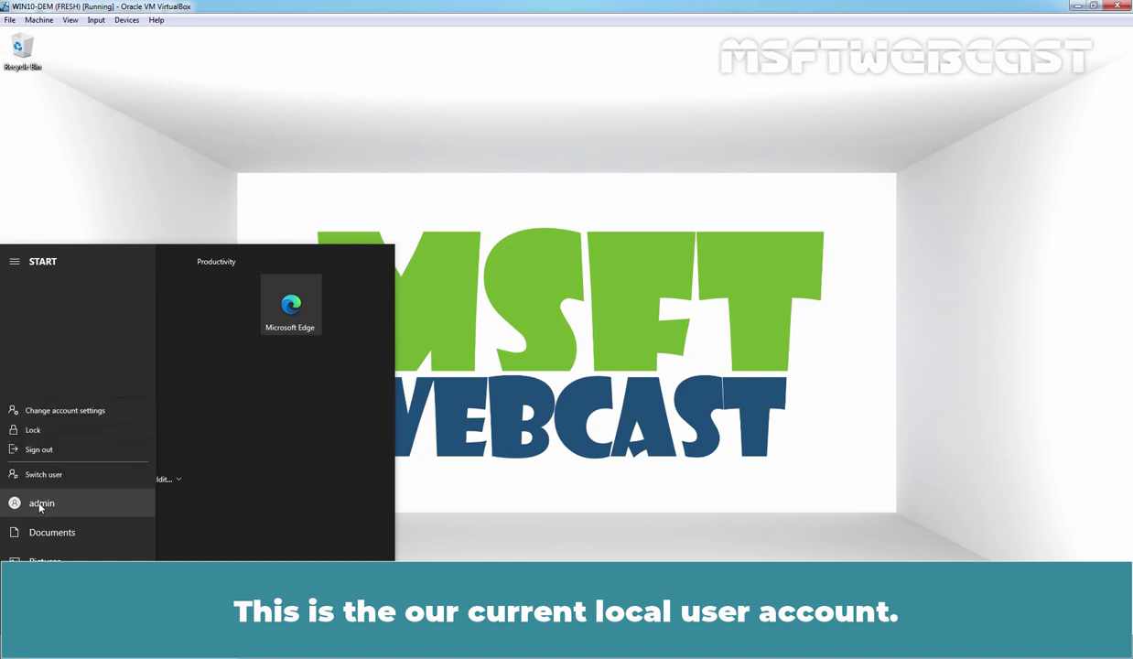
pyautogui.click(38, 453)
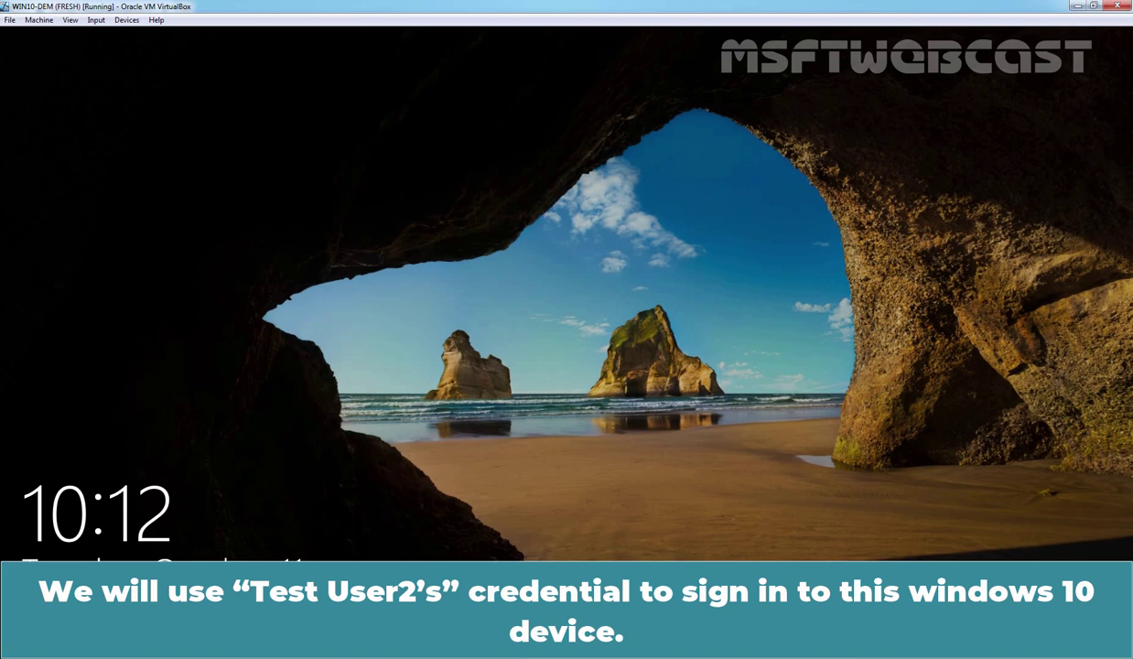
# Sign in as Other user with the work account's e-mail address and password.
pyautogui.click(538, 342)
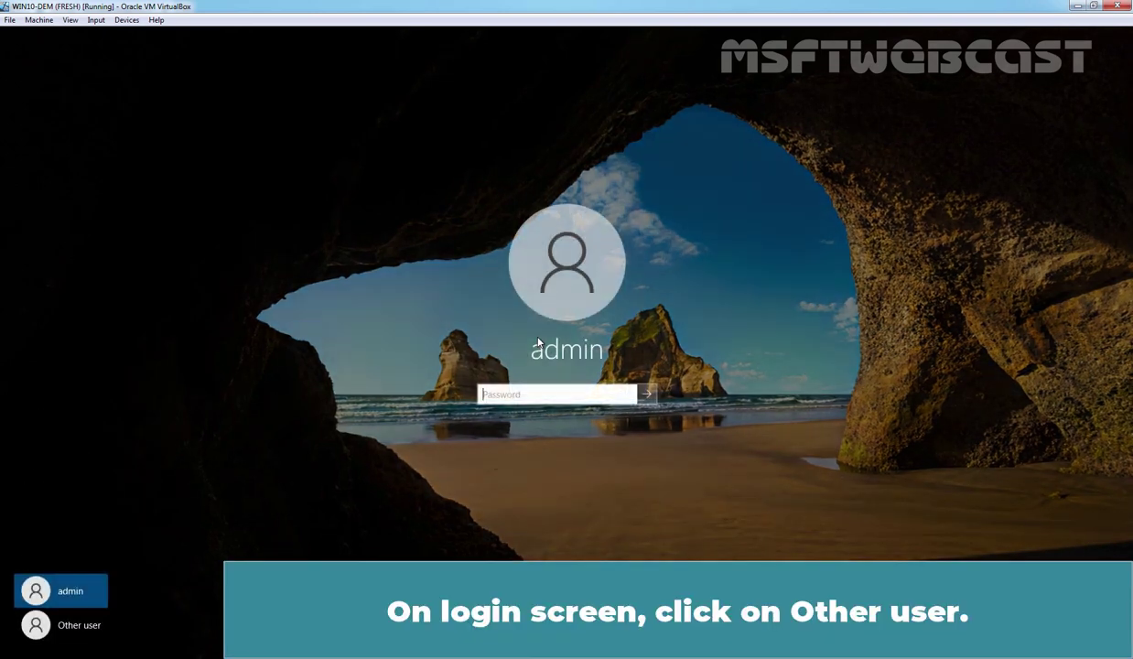
pyautogui.click(87, 627)
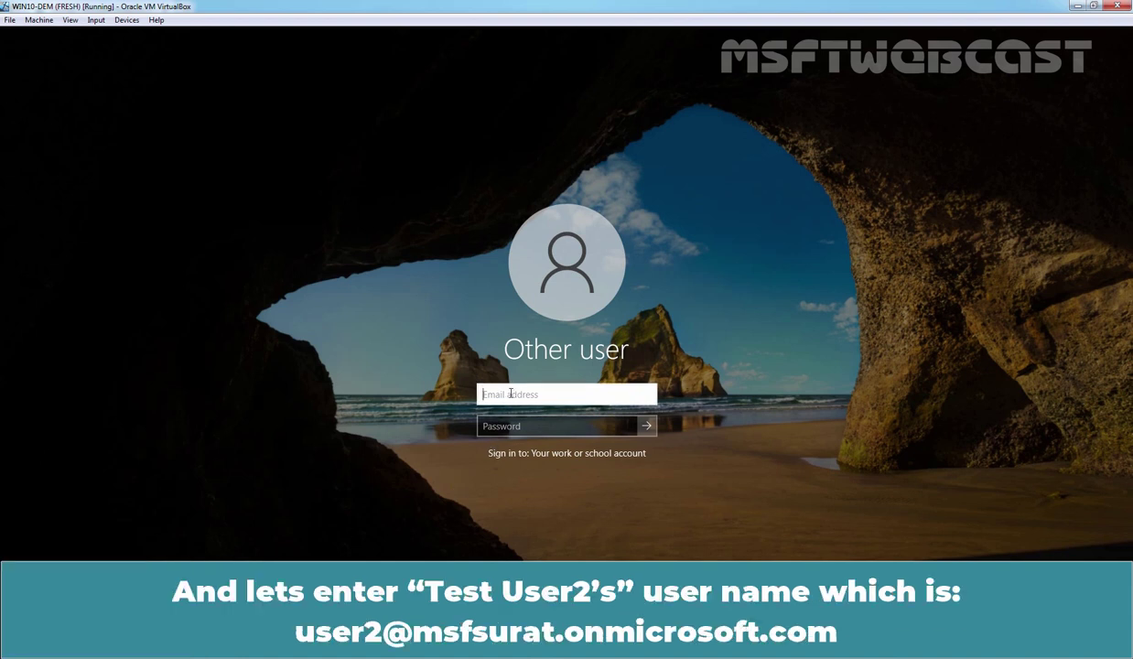
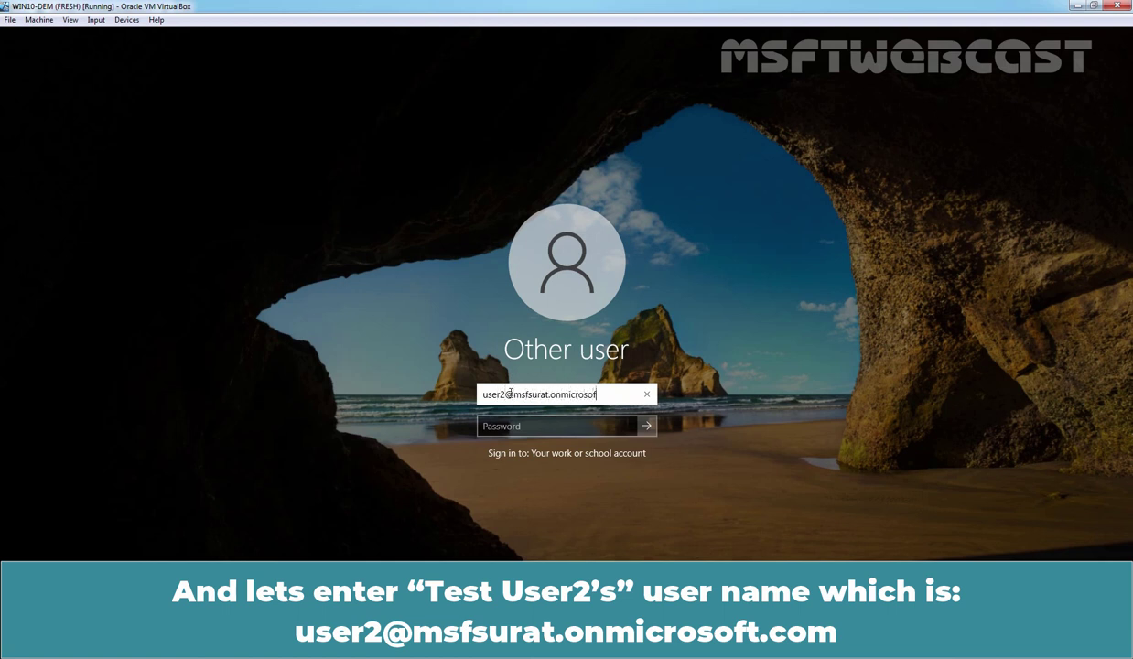
pyautogui.press('Tab')
pyautogui.write('****')
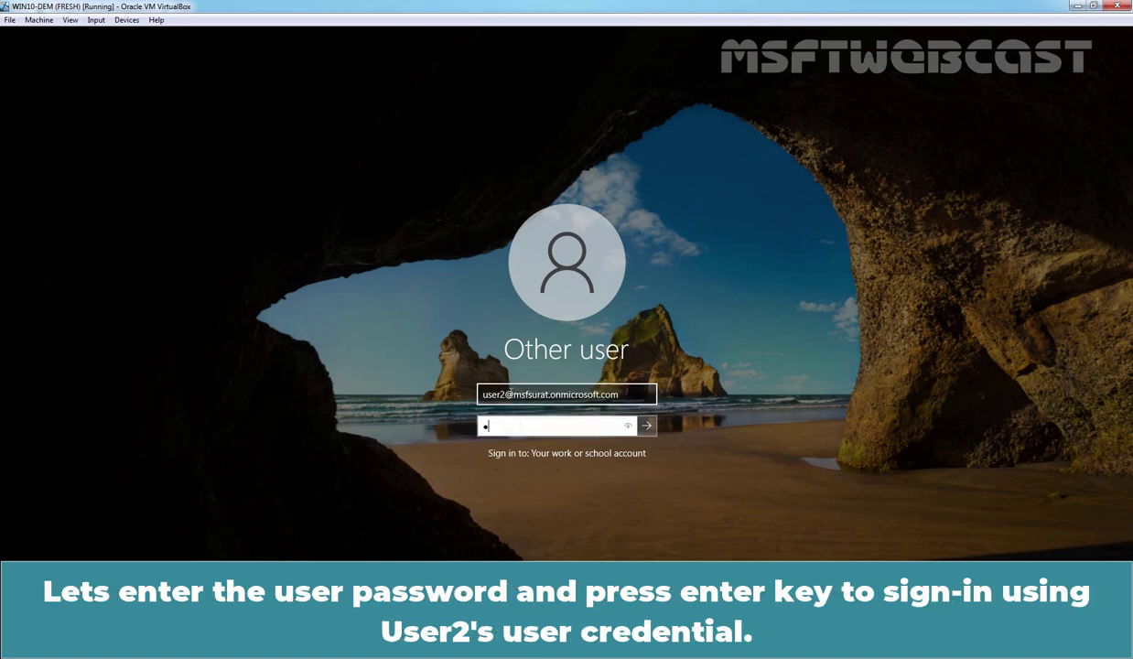
pyautogui.write('******')
pyautogui.press('Return')
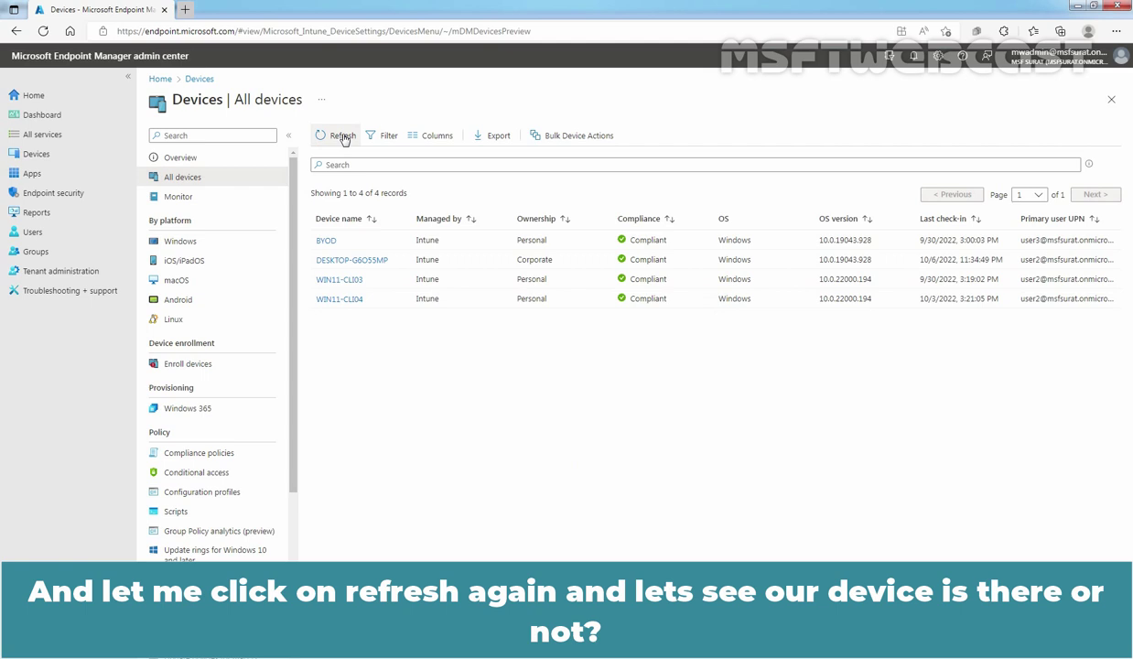
# Refresh the All devices list to check that WIN10-DEM is enrolled.
pyautogui.click(342, 137)
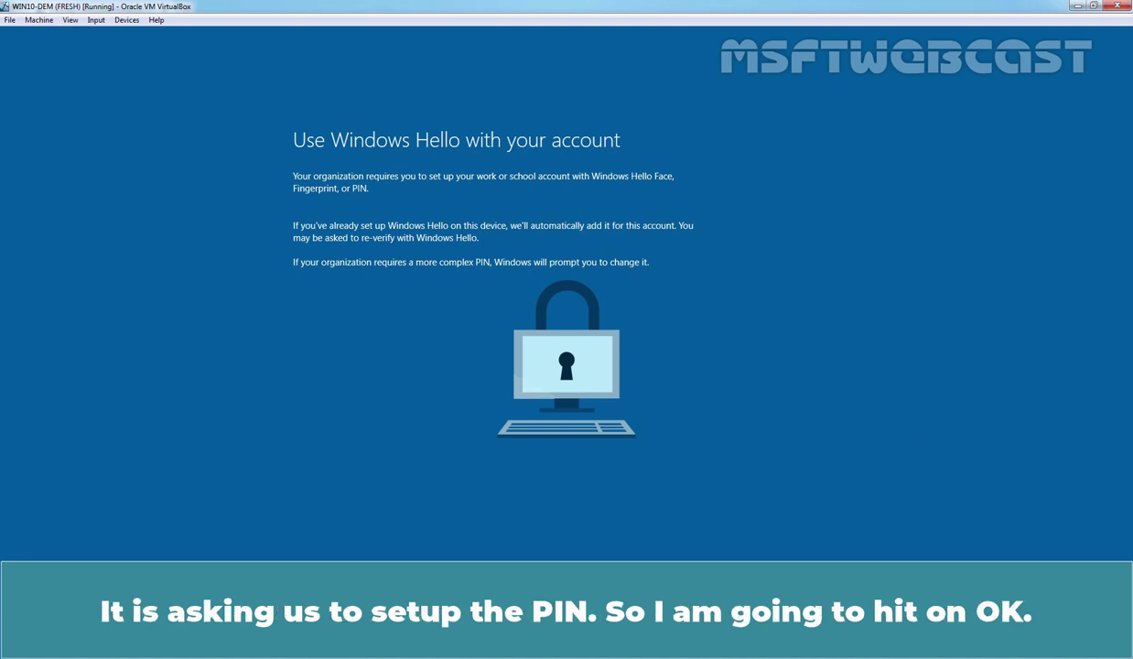
# Skip the Windows Hello PIN setup to continue to the desktop.
pyautogui.press('Return')
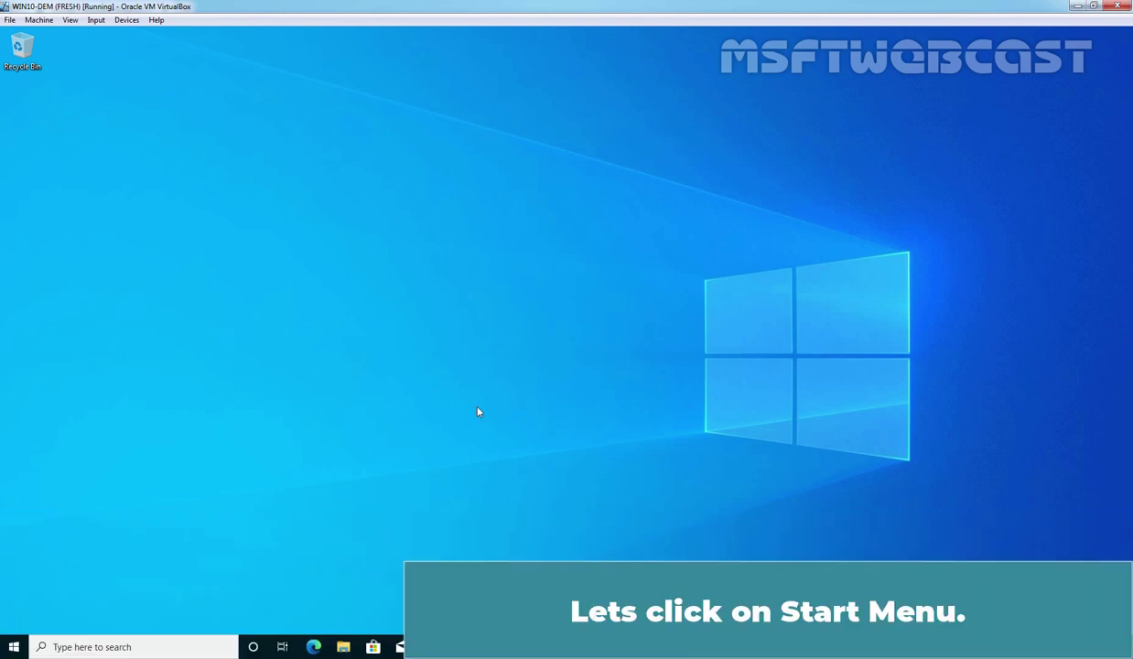
# Expand the MSF SURAT Azure AD connection under Settings > Accounts > Access work or school.
pyautogui.click(13, 647)
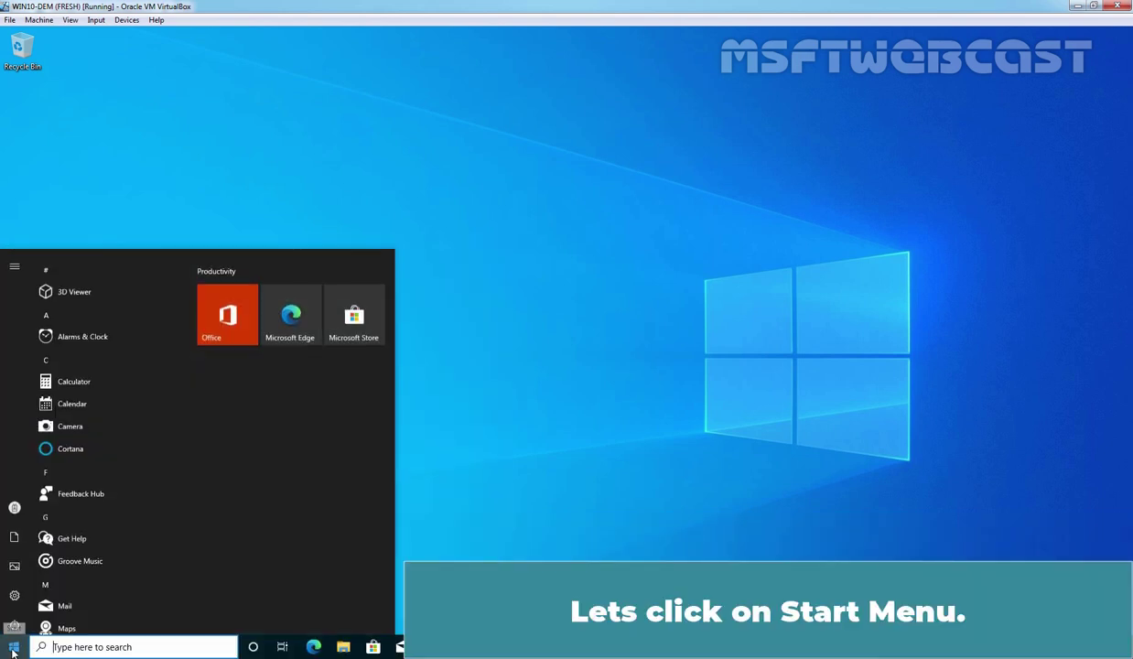
pyautogui.click(18, 593)
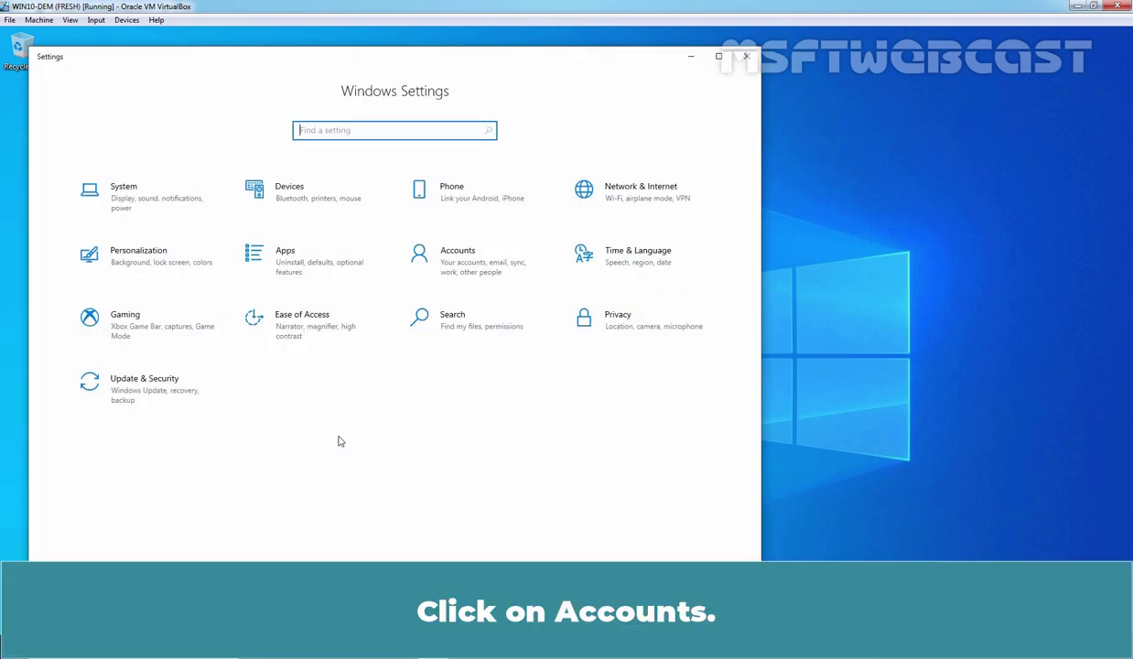
pyautogui.click(446, 257)
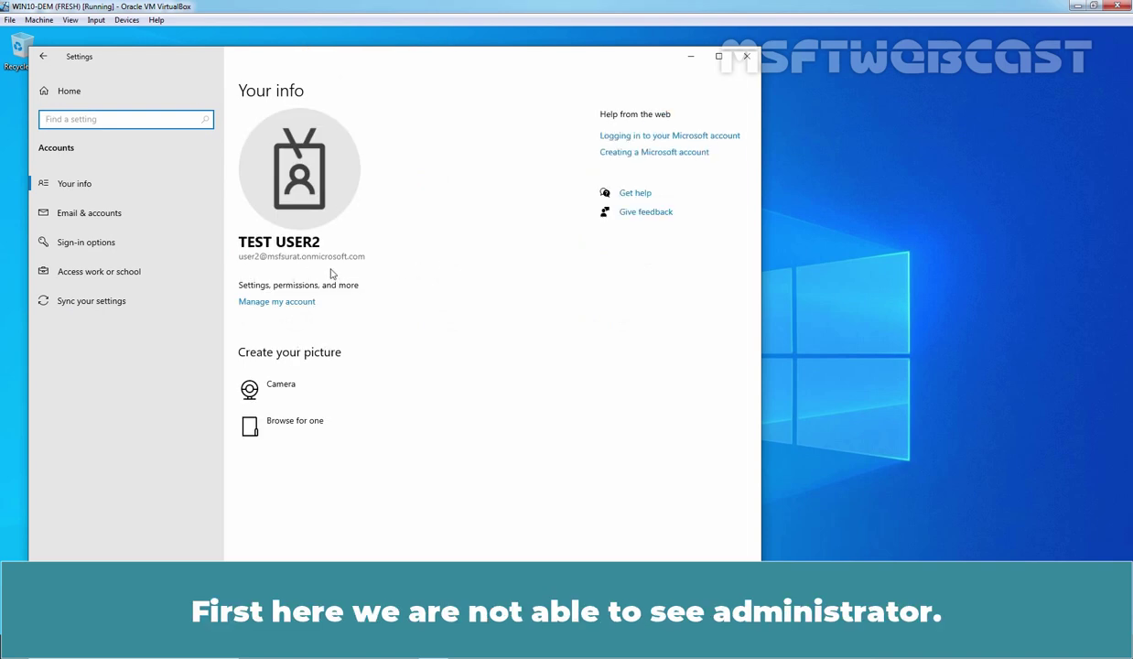
pyautogui.click(94, 274)
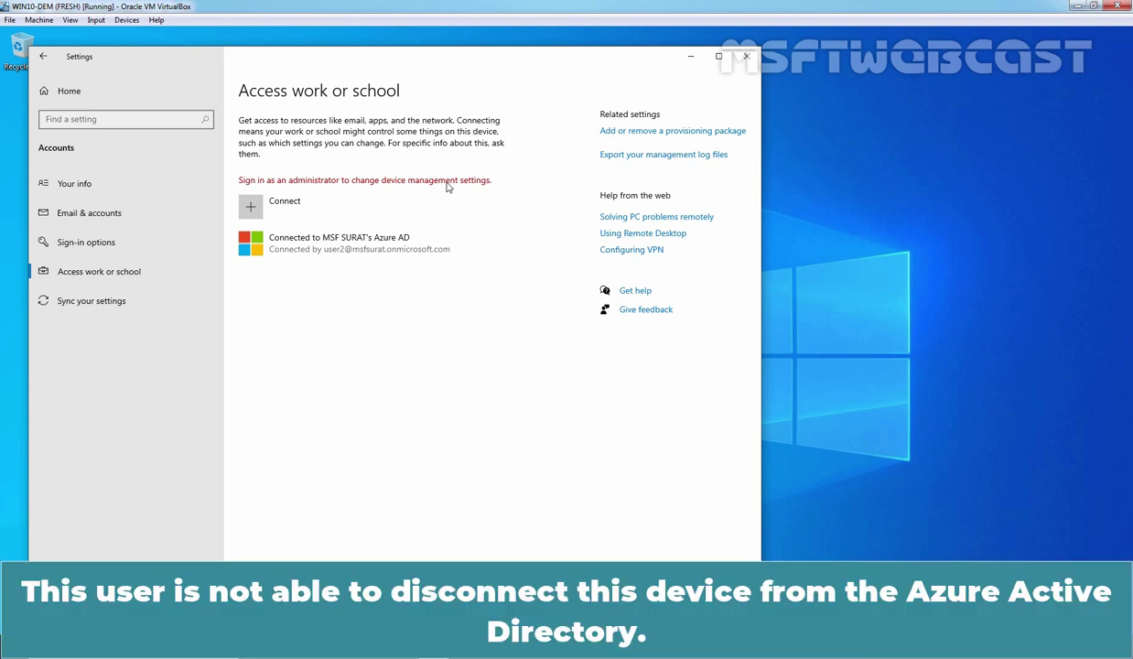
pyautogui.click(352, 255)
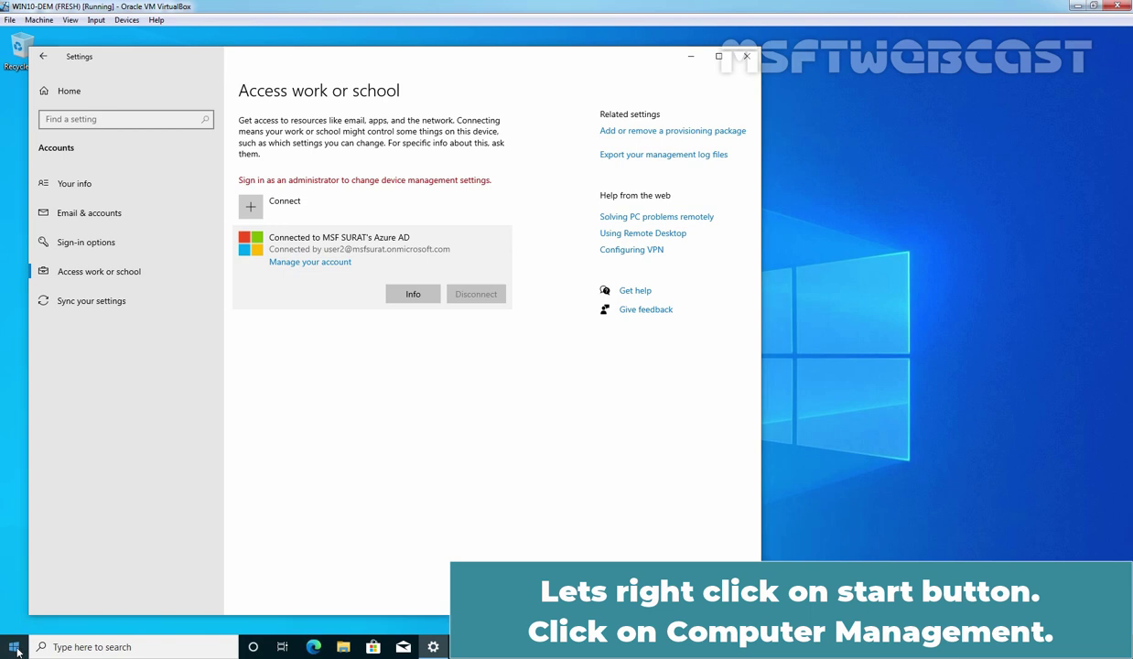
# Open the Administrators group's properties under Local Users and Groups in Computer Management.
pyautogui.rightClick(15, 648)
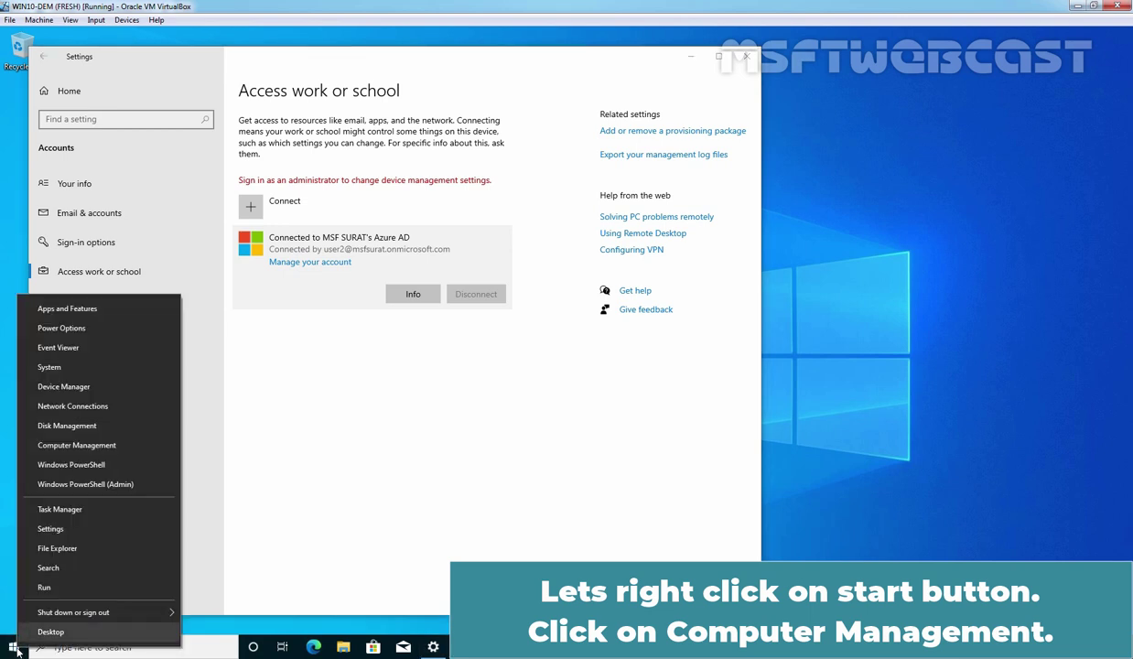
pyautogui.click(88, 446)
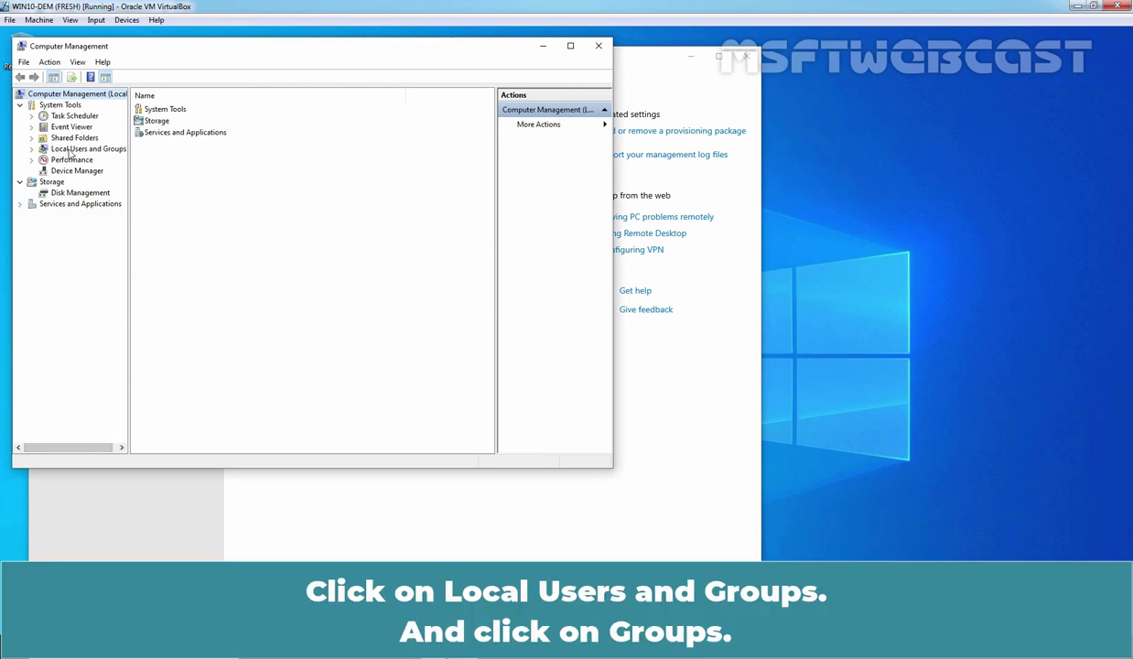
pyautogui.doubleClick(70, 152)
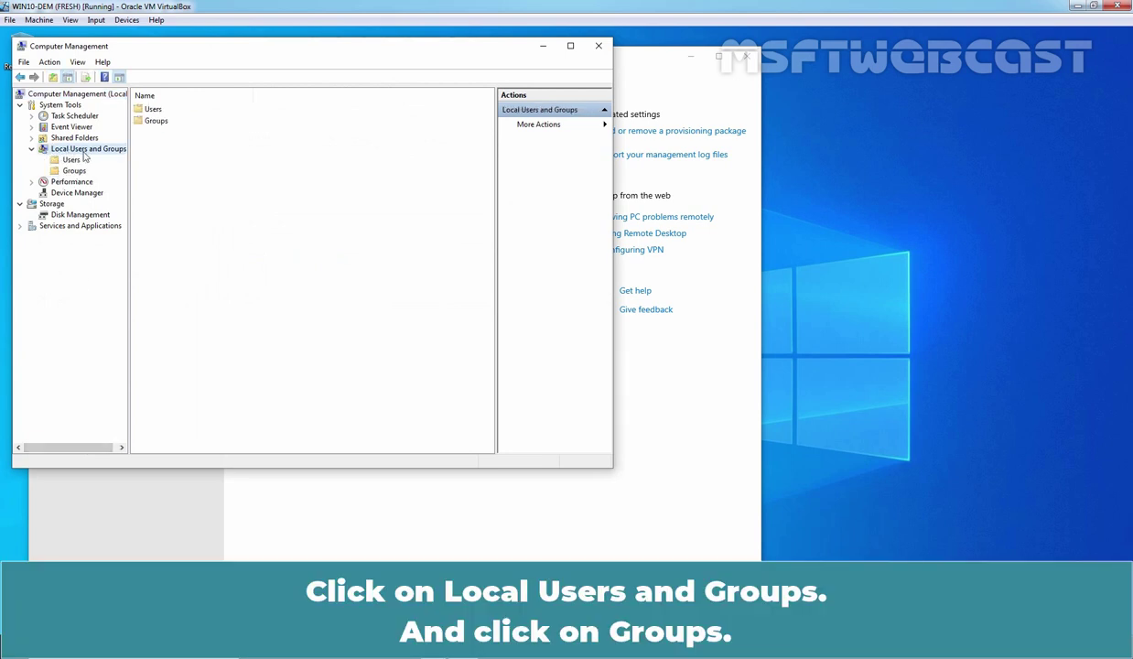
pyautogui.click(77, 171)
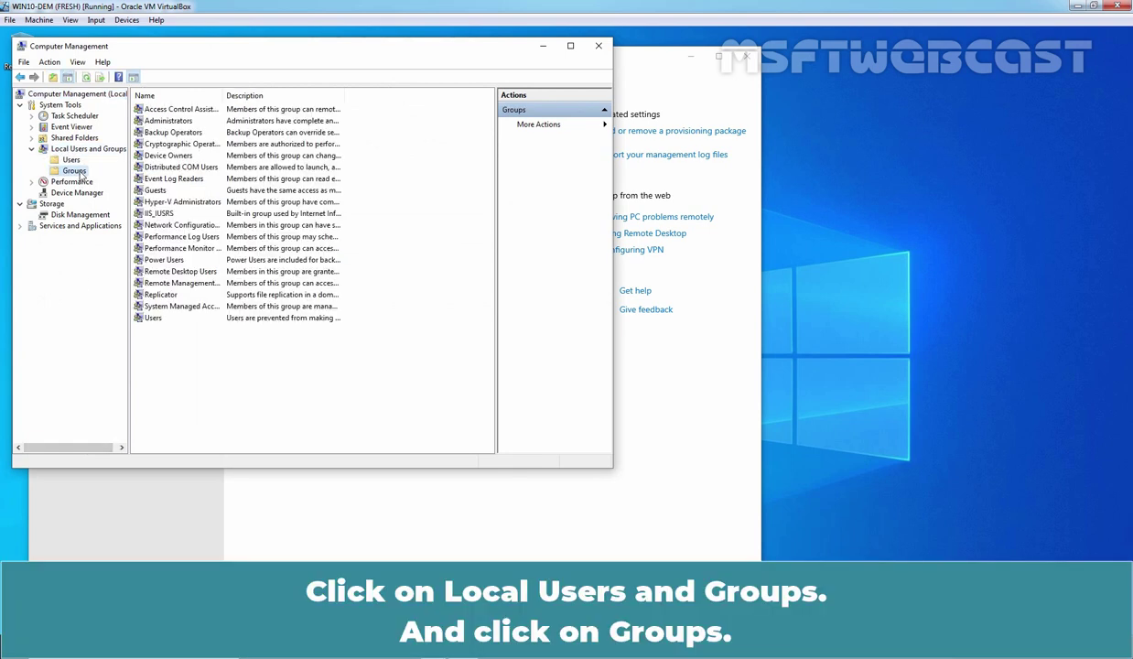
pyautogui.doubleClick(169, 121)
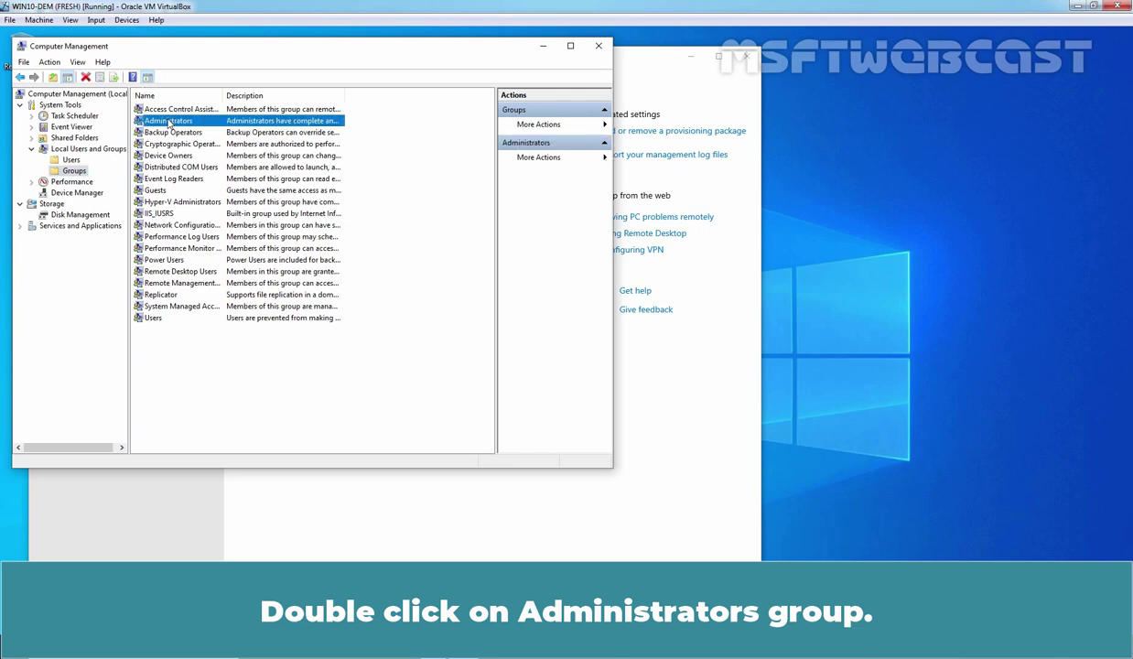